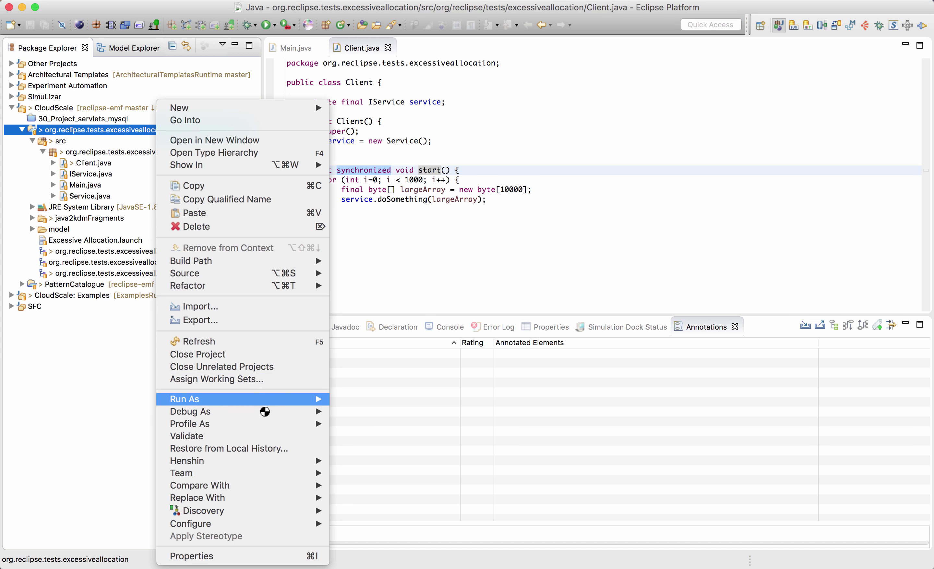
Open the Java and Inventory model discovery parameters for the org.reclipse.tests.excessiveallocation project and move the dialog clear of the screen edge
{"action": "mouse_move", "coordinate": [268, 485]}
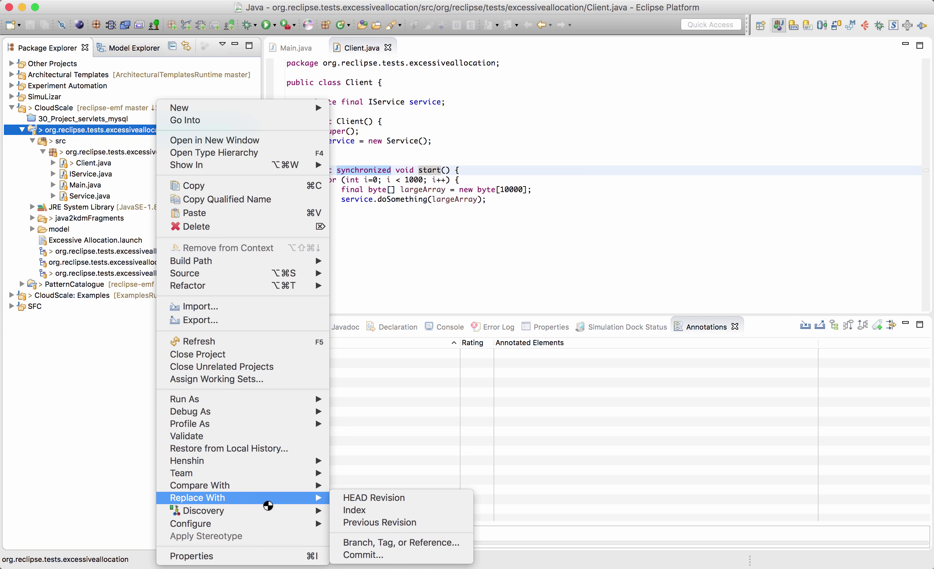
{"action": "mouse_move", "coordinate": [268, 510]}
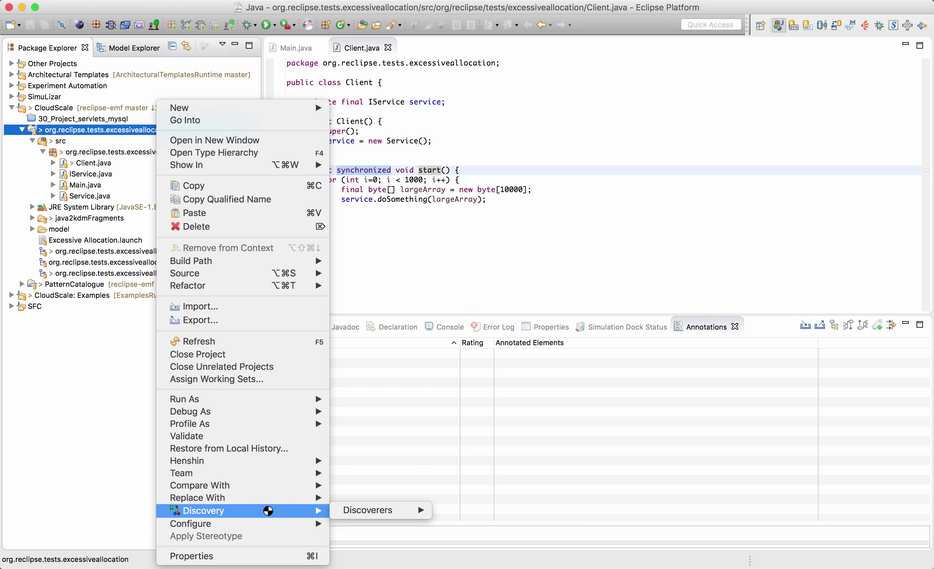
{"action": "mouse_move", "coordinate": [380, 511]}
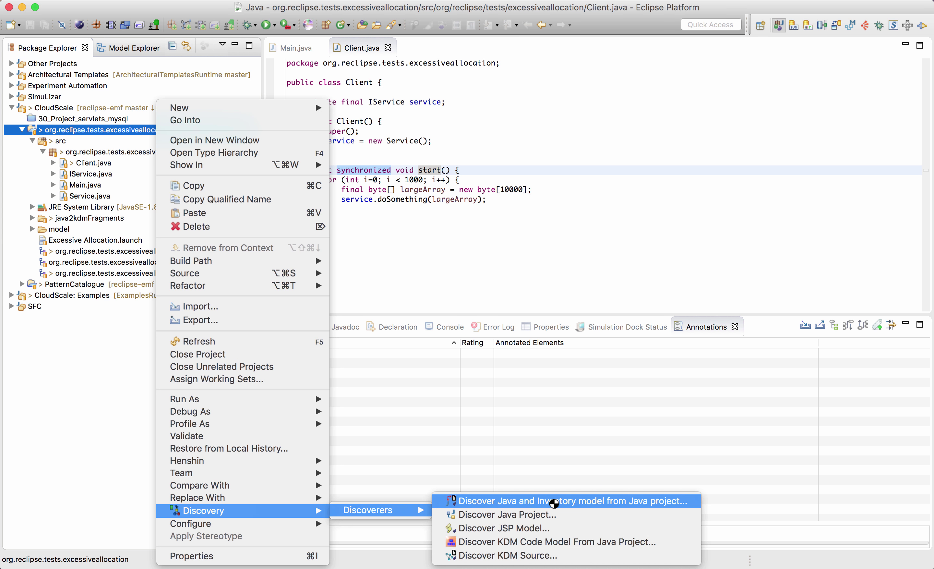
{"action": "left_click", "coordinate": [554, 501]}
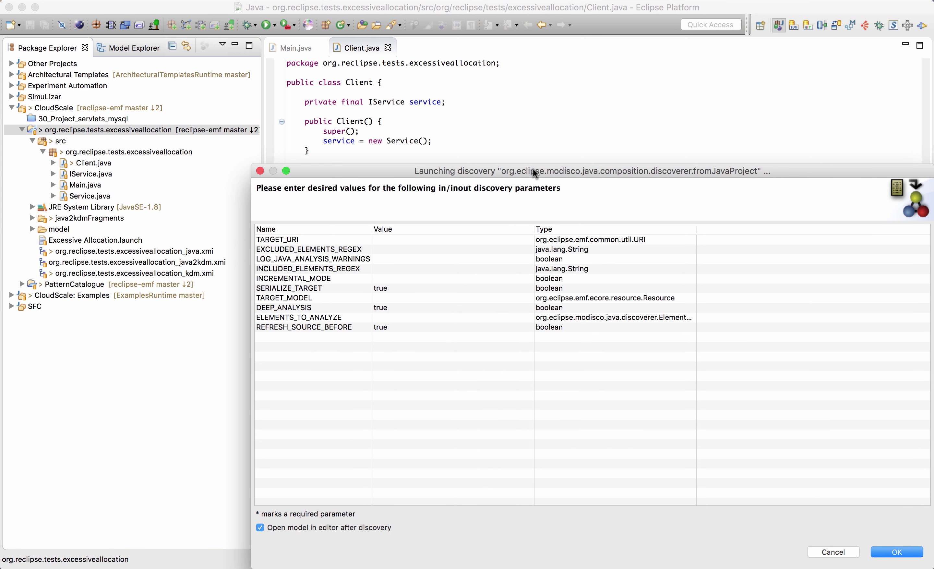
{"action": "left_click_drag", "start_coordinate": [535, 172], "coordinate": [424, 73]}
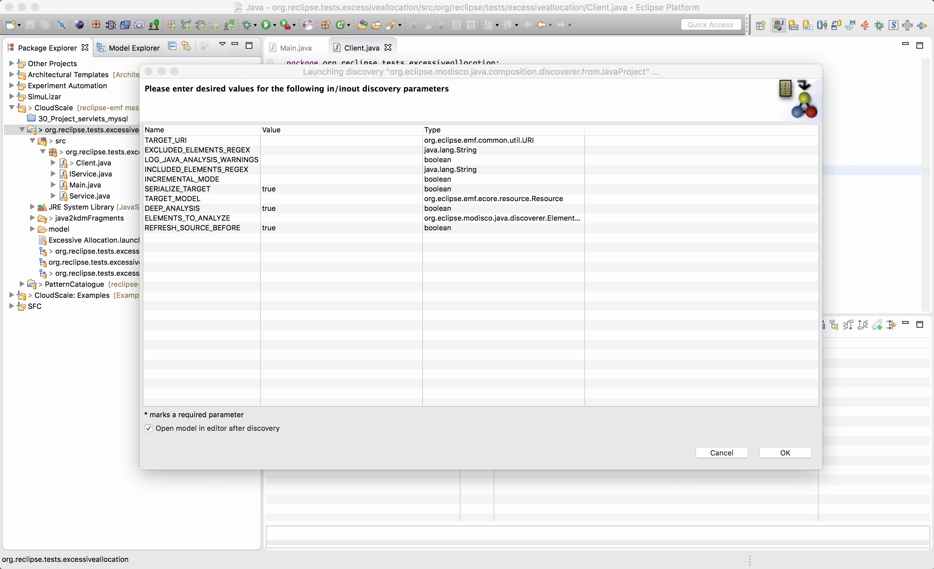
Switch to the web browser and open the user guide from the CloudScale Environment download page
{"action": "left_click_drag", "start_coordinate": [0, 0], "coordinate": [721, 35]}
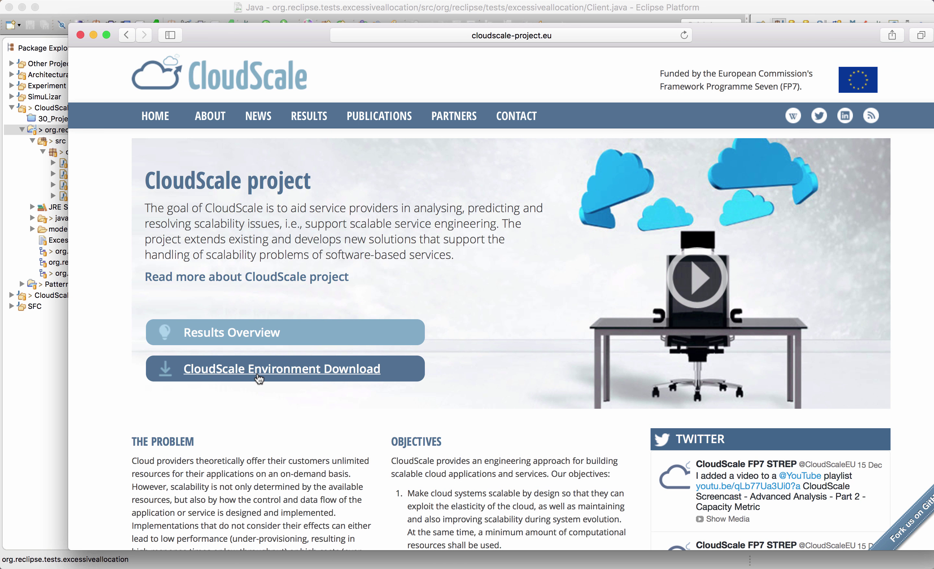
{"action": "left_click", "coordinate": [259, 377]}
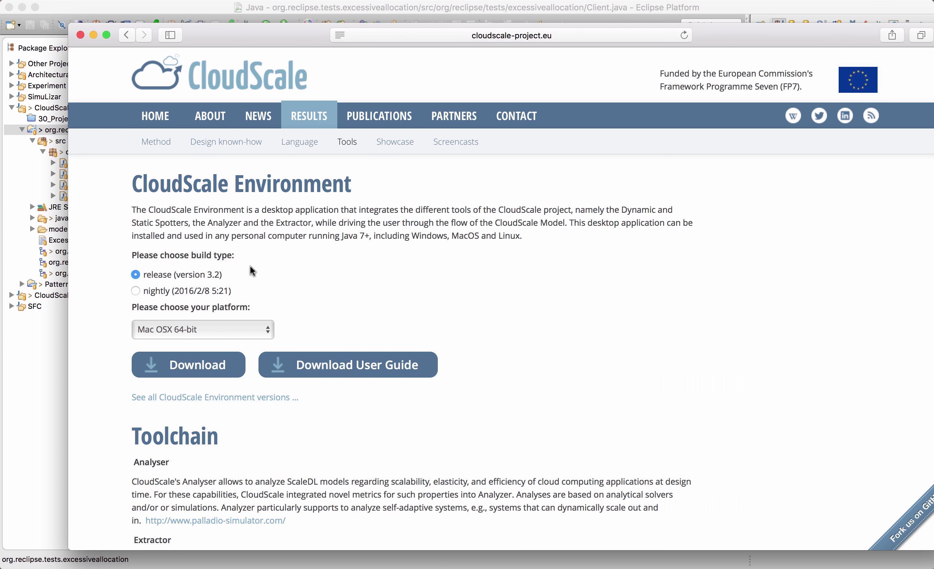
{"action": "left_click_drag", "start_coordinate": [340, 342], "coordinate": [422, 364]}
{"action": "left_click", "coordinate": [432, 365]}
{"action": "left_click", "coordinate": [388, 365]}
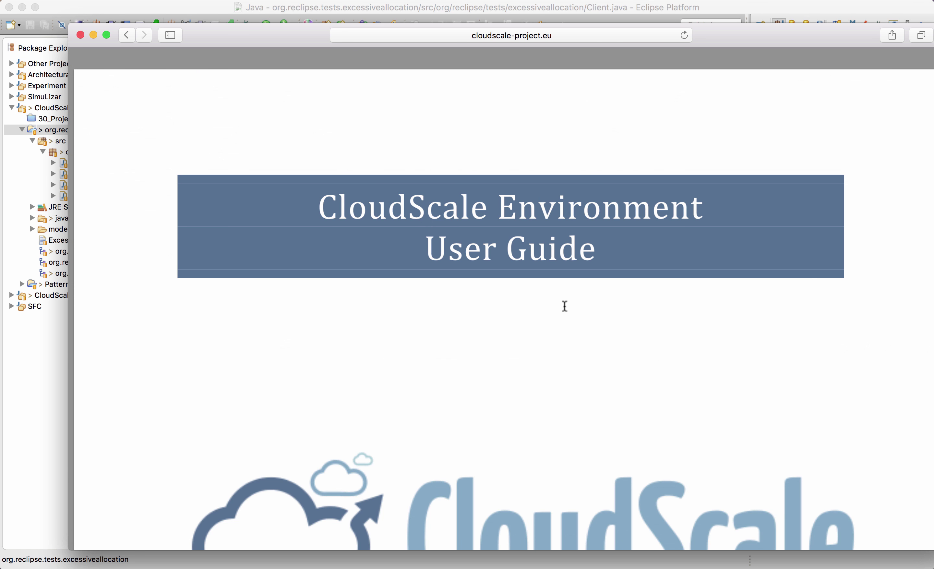
Find the Extractor chapter in the user guide's table of contents and jump to it
{"action": "scroll", "coordinate": [565, 306], "scroll_direction": "down", "scroll_amount": 5}
{"action": "scroll", "coordinate": [564, 307], "scroll_direction": "down", "scroll_amount": 15}
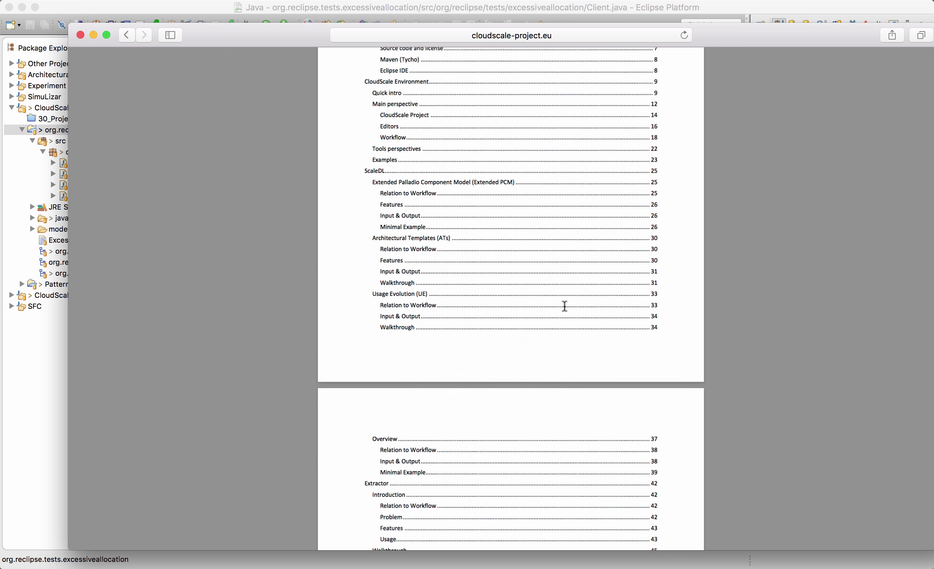
{"action": "scroll", "coordinate": [345, 106], "scroll_direction": "up", "scroll_amount": 4}
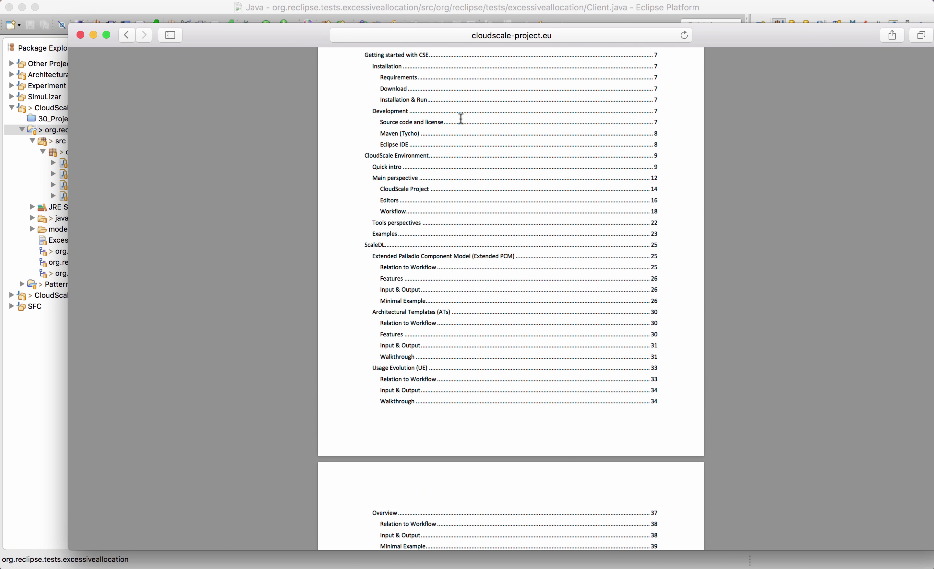
{"action": "scroll", "coordinate": [449, 303], "scroll_direction": "down", "scroll_amount": 4}
{"action": "scroll", "coordinate": [448, 302], "scroll_direction": "up", "scroll_amount": 5}
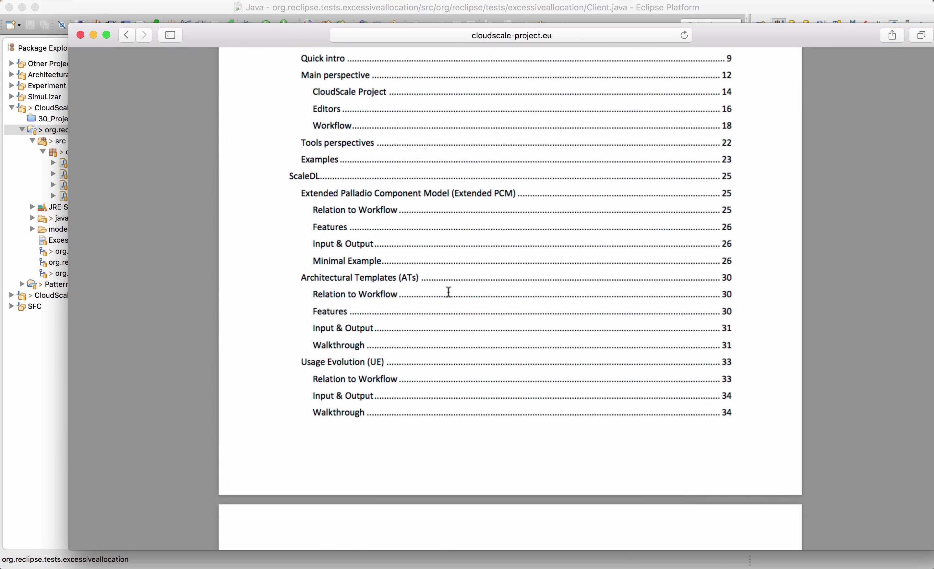
{"action": "scroll", "coordinate": [449, 292], "scroll_direction": "up", "scroll_amount": 4}
{"action": "scroll", "coordinate": [449, 291], "scroll_direction": "down", "scroll_amount": 20}
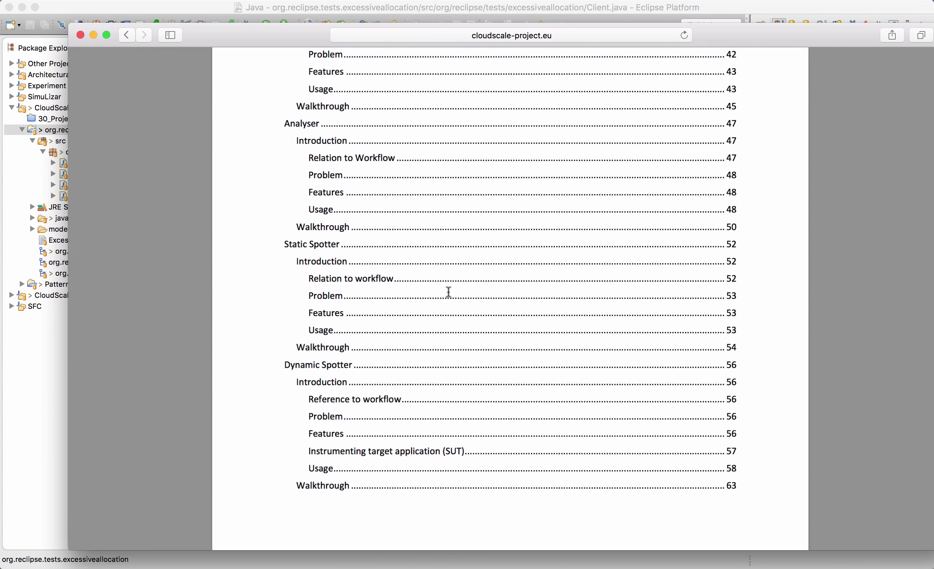
{"action": "scroll", "coordinate": [449, 291], "scroll_direction": "up", "scroll_amount": 10}
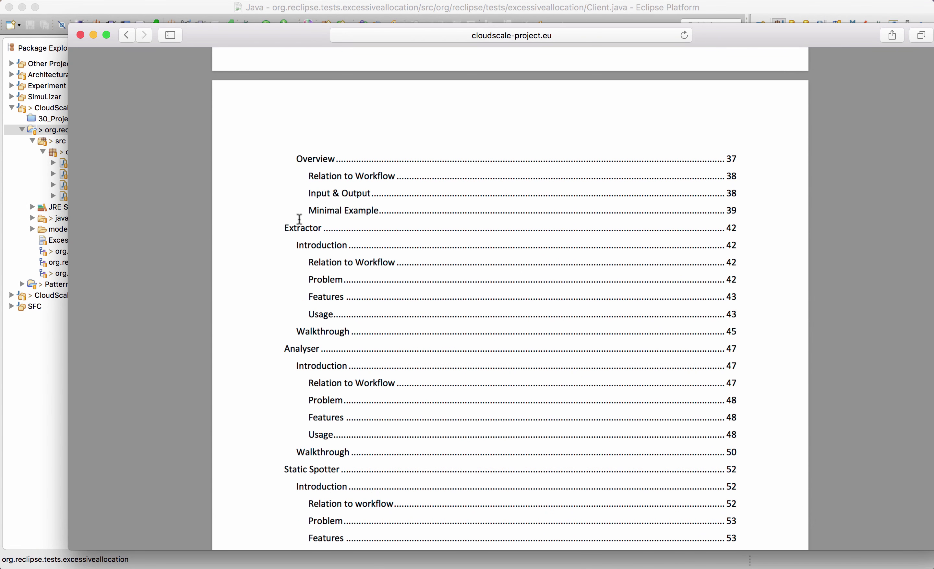
{"action": "left_click", "coordinate": [731, 228]}
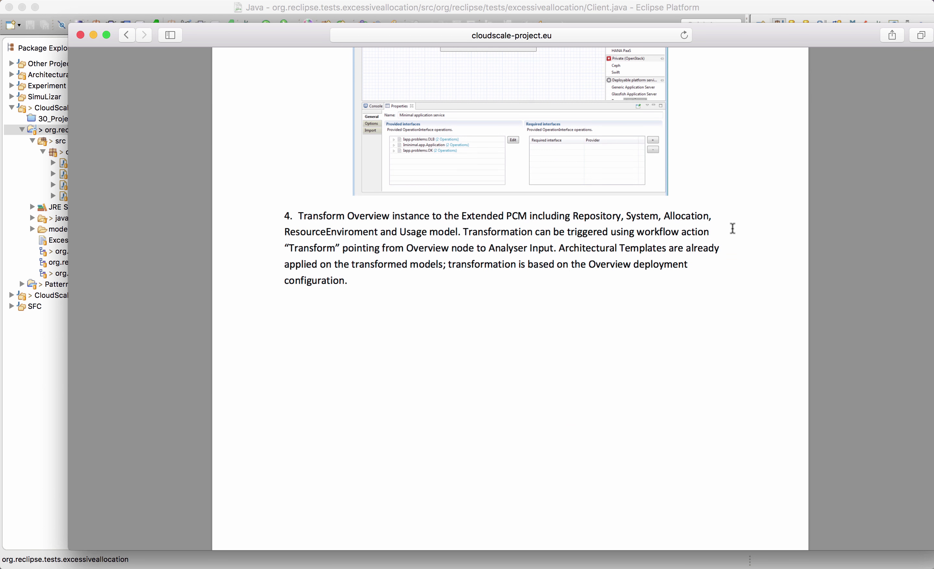
Read through the Extractor chapter from its introduction to the list of input properties under Usage
{"action": "scroll", "coordinate": [508, 304], "scroll_direction": "up", "scroll_amount": 10}
{"action": "scroll", "coordinate": [508, 303], "scroll_direction": "up", "scroll_amount": 7}
{"action": "scroll", "coordinate": [508, 304], "scroll_direction": "down", "scroll_amount": 20}
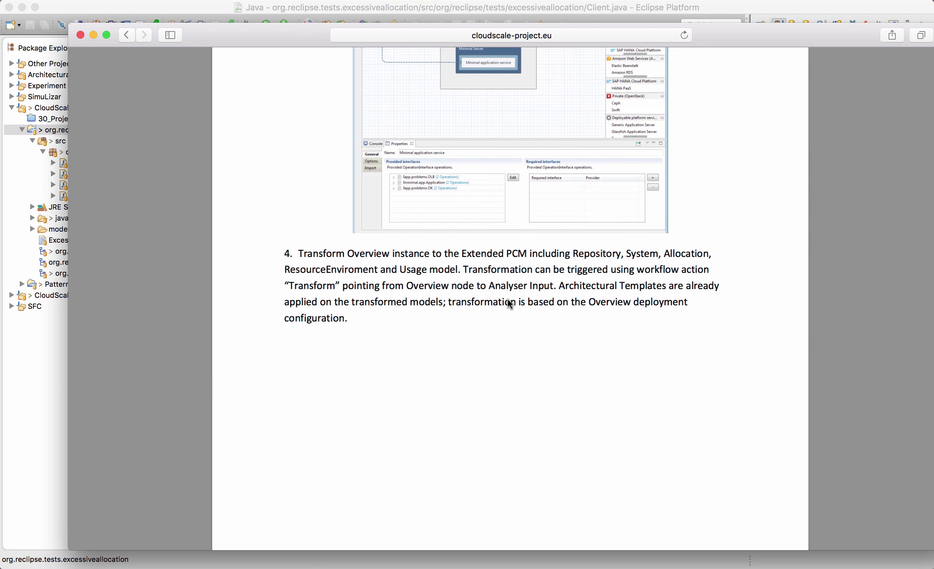
{"action": "scroll", "coordinate": [510, 303], "scroll_direction": "down", "scroll_amount": 18}
{"action": "scroll", "coordinate": [510, 303], "scroll_direction": "up", "scroll_amount": 2}
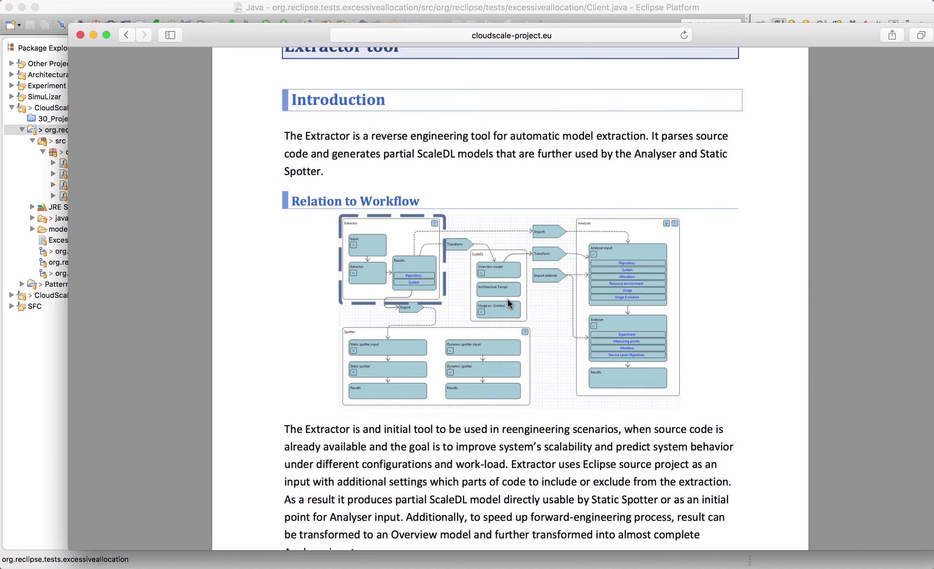
{"action": "scroll", "coordinate": [510, 303], "scroll_direction": "down", "scroll_amount": 4}
{"action": "scroll", "coordinate": [510, 304], "scroll_direction": "down", "scroll_amount": 14}
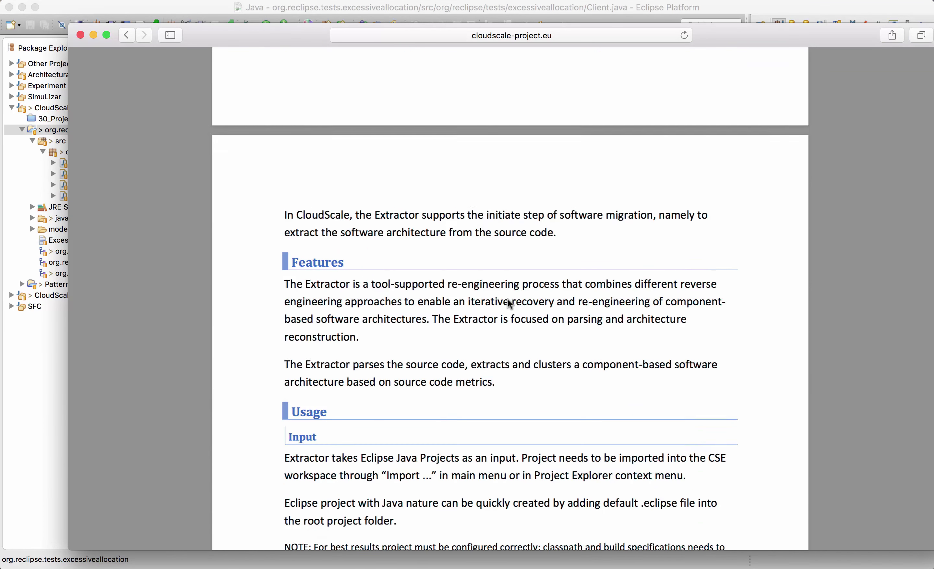
{"action": "scroll", "coordinate": [510, 304], "scroll_direction": "down", "scroll_amount": 7}
{"action": "scroll", "coordinate": [510, 303], "scroll_direction": "down", "scroll_amount": 5}
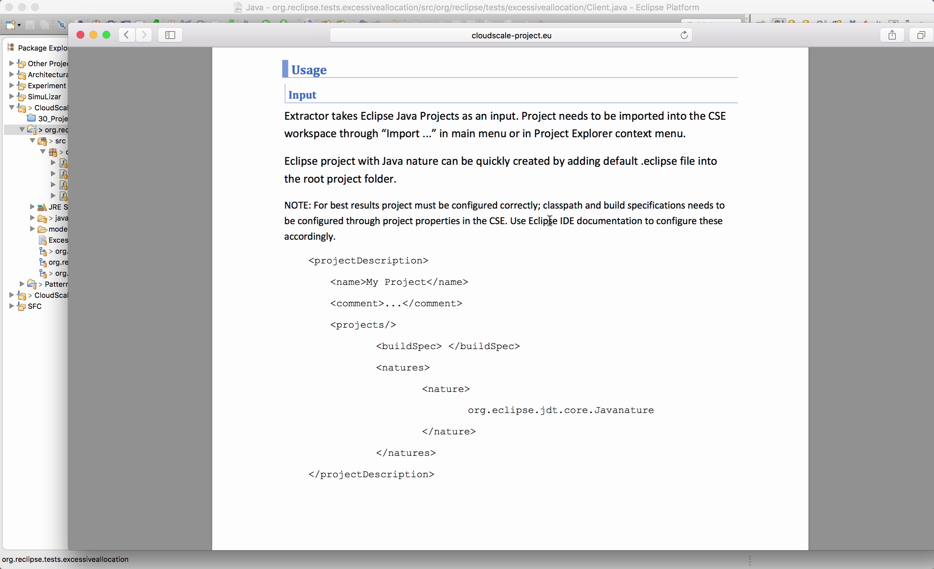
{"action": "scroll", "coordinate": [473, 328], "scroll_direction": "down", "scroll_amount": 20}
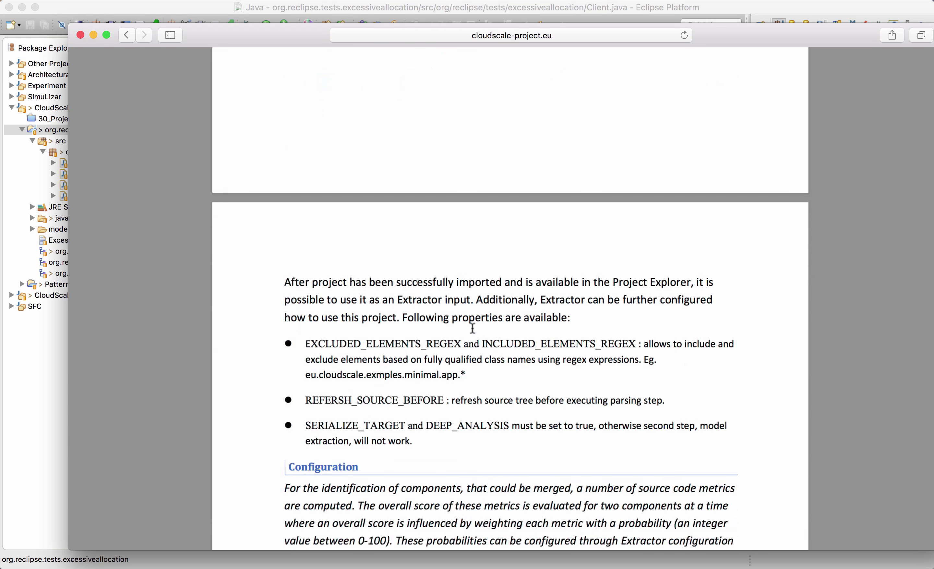
Examine the guide's regex, source refresh, SERIALIZE_TARGET and DEEP_ANALYSIS descriptions and compare them with the parameters in Eclipse's discovery dialog
{"action": "left_click_drag", "start_coordinate": [312, 251], "coordinate": [463, 344]}
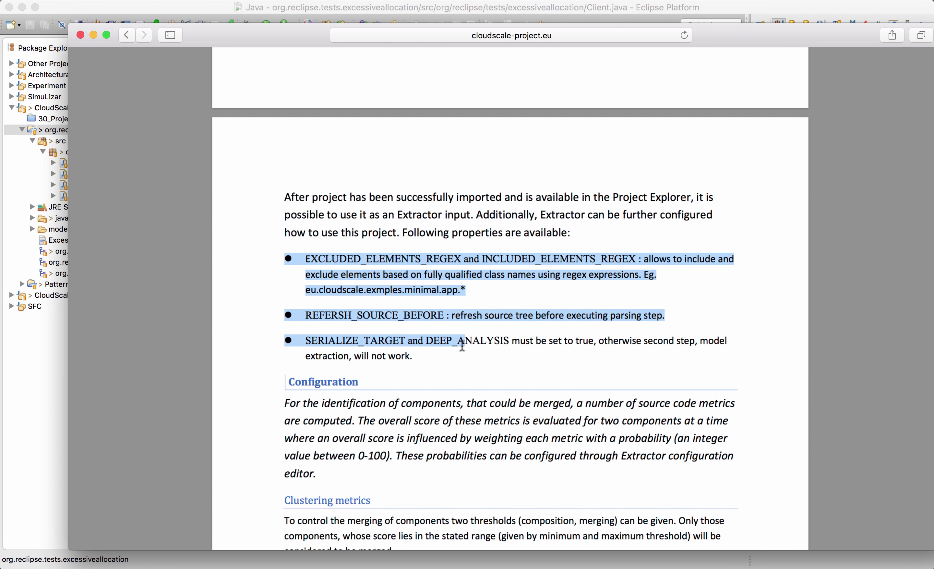
{"action": "left_click", "coordinate": [379, 248]}
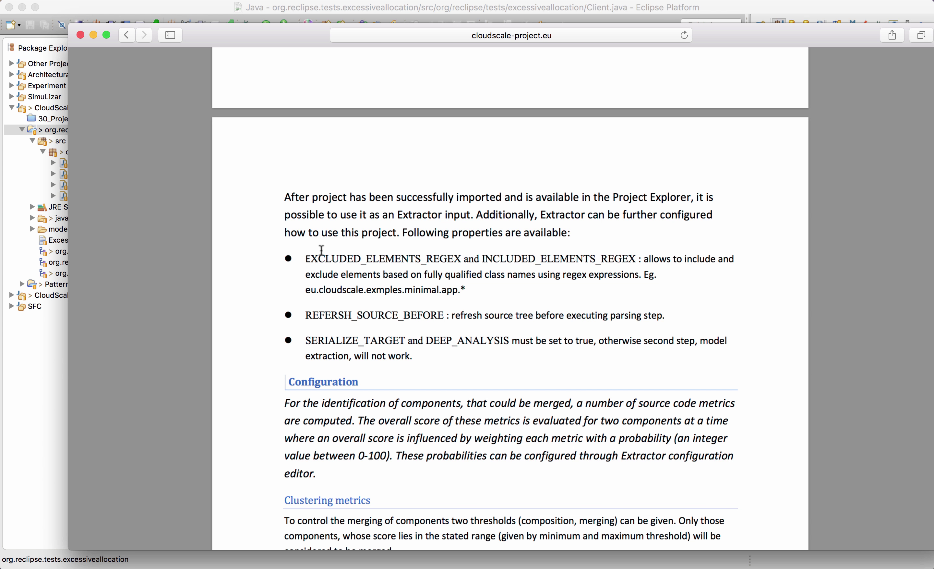
{"action": "left_click_drag", "start_coordinate": [318, 259], "coordinate": [615, 265]}
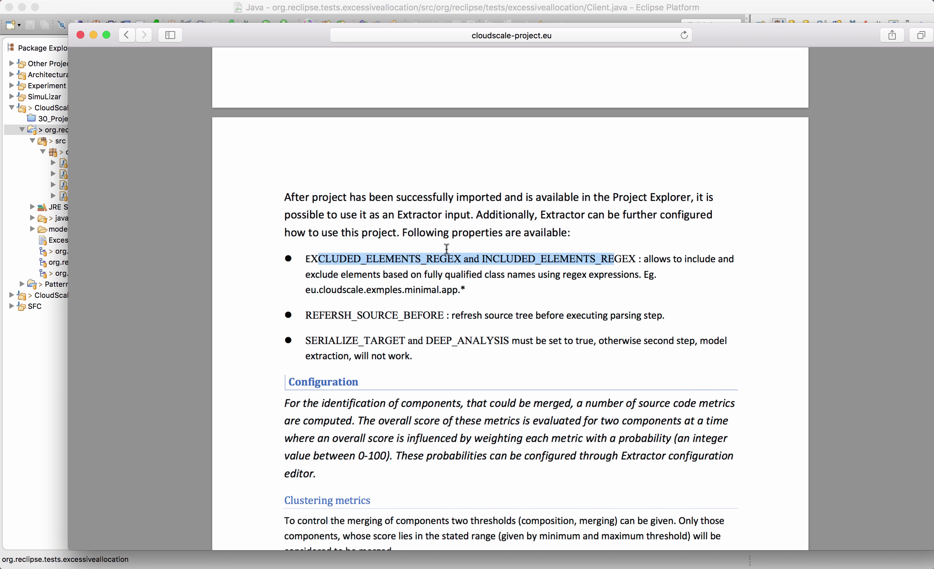
{"action": "left_click_drag", "start_coordinate": [363, 316], "coordinate": [420, 318]}
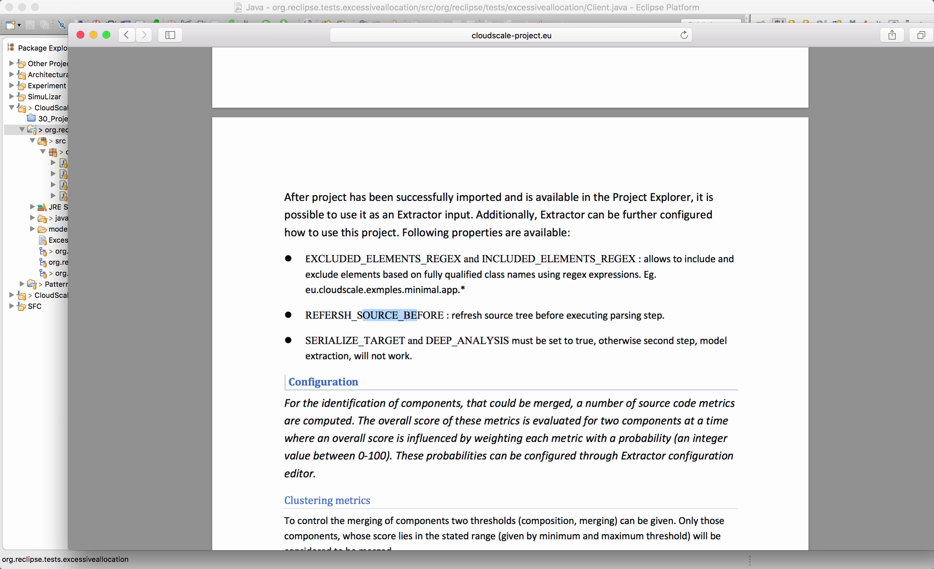
{"action": "left_click", "coordinate": [58, 497]}
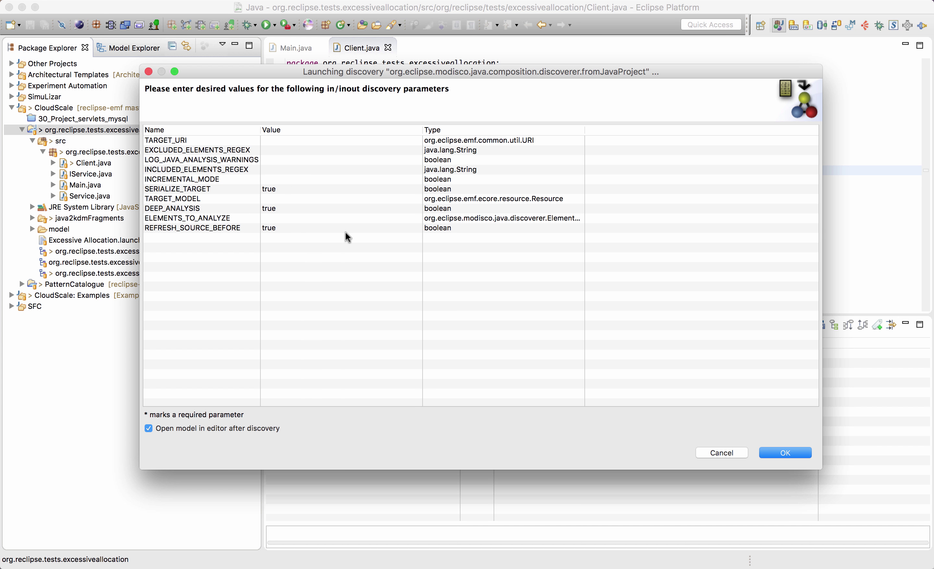
{"action": "key", "text": "super+Tab"}
{"action": "left_click_drag", "start_coordinate": [319, 329], "coordinate": [507, 347]}
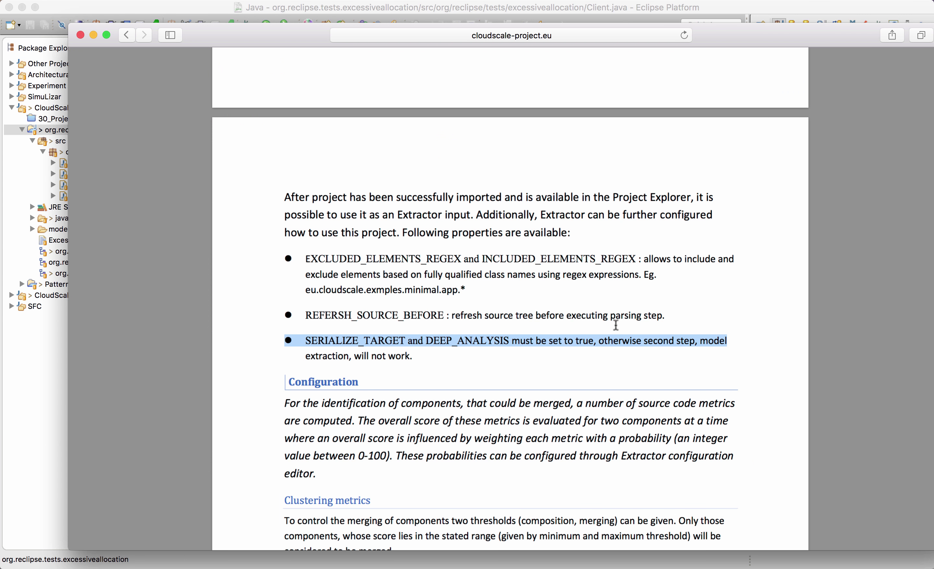
{"action": "key", "text": "super+Tab"}
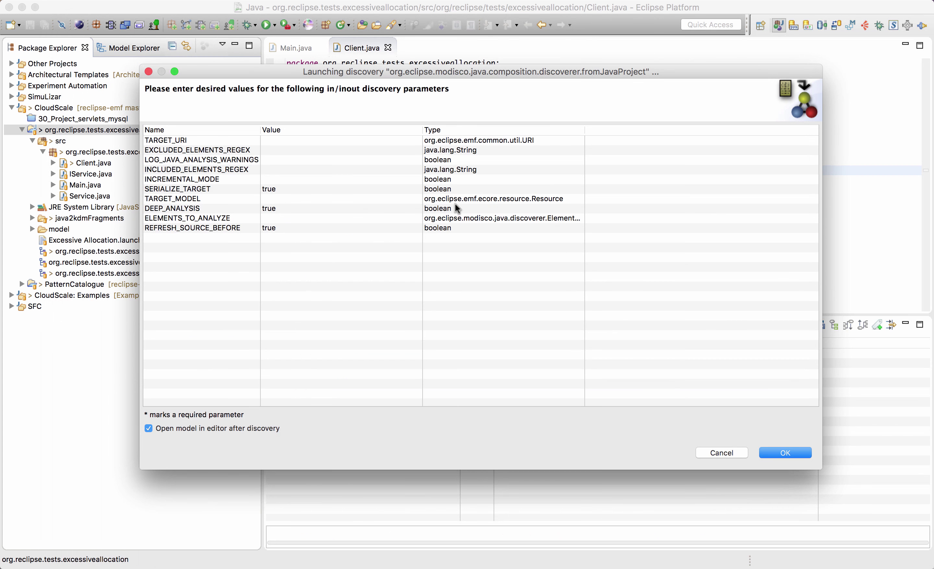
Check the DEEP_ANALYSIS and SERIALIZE_TARGET parameters against the guide and run the discovery in Eclipse
{"action": "left_click", "coordinate": [295, 209]}
{"action": "key", "text": "super+Tab"}
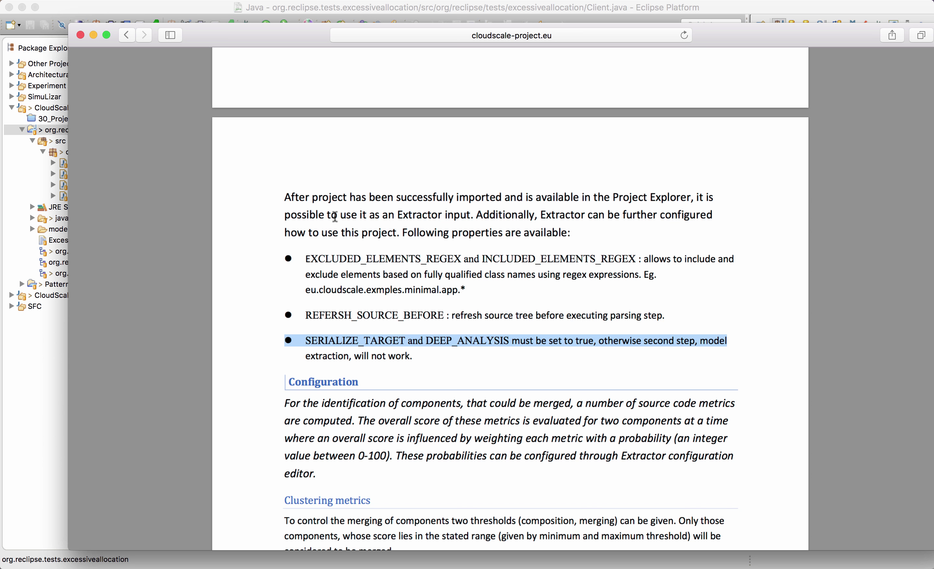
{"action": "key", "text": "super+Tab"}
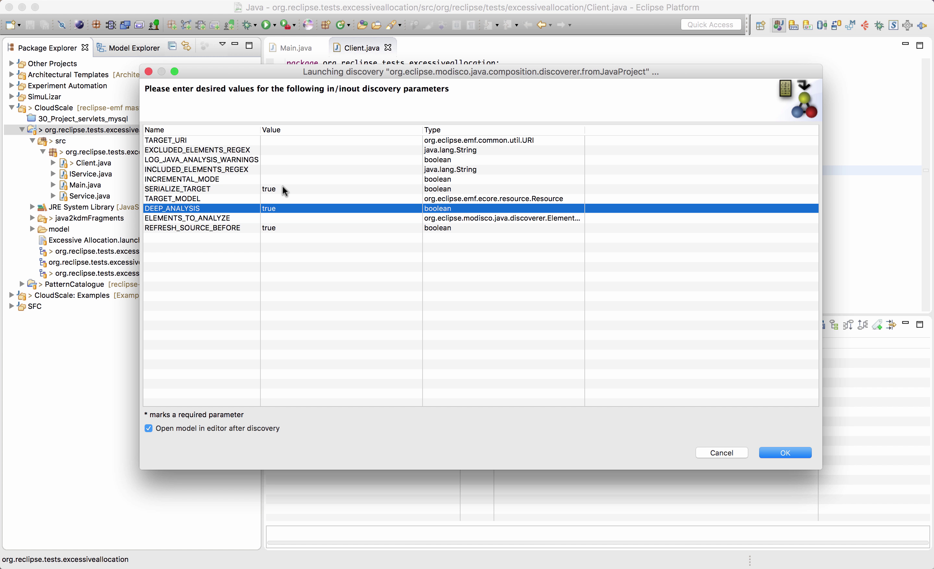
{"action": "left_click", "coordinate": [785, 451]}
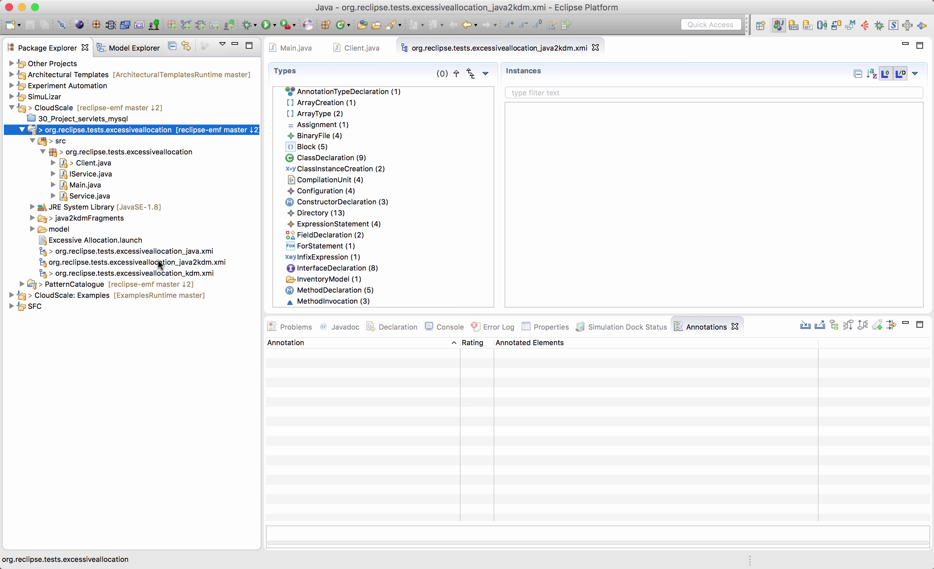
Point out the project's _java.xmi, _java2kdm.xmi and _kdm.xmi model files by selecting them together, leaving only the _java.xmi file selected
{"action": "left_click", "coordinate": [152, 262]}
{"action": "key", "text": "Up"}
{"action": "key", "text": "shift+Down"}
{"action": "key", "text": "shift+Down"}
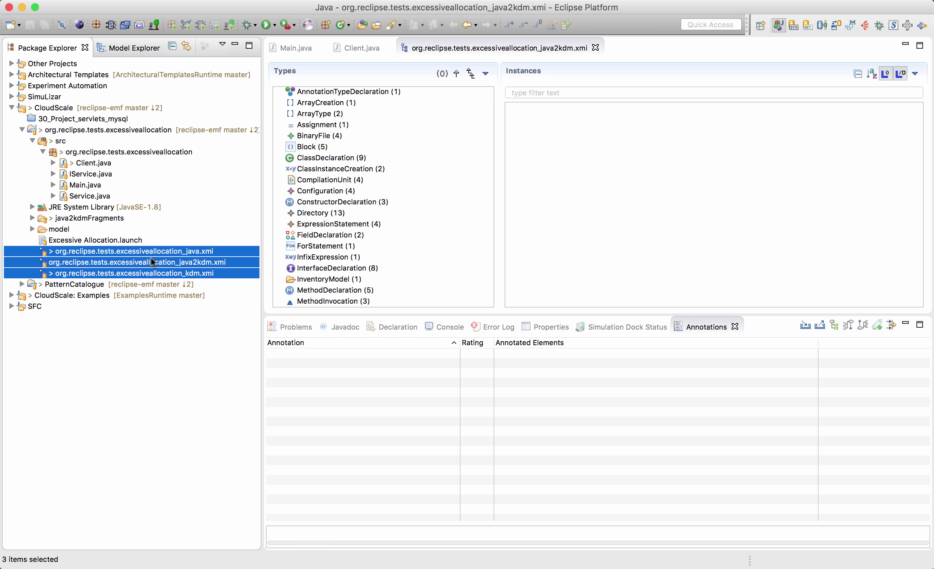
{"action": "left_click", "coordinate": [152, 262]}
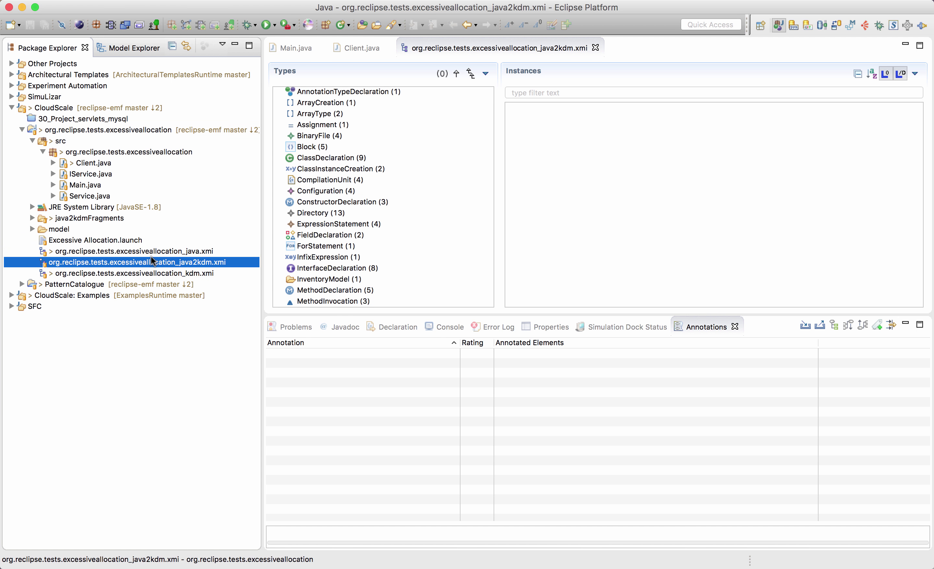
{"action": "key", "text": "Up"}
{"action": "key", "text": "shift+Down"}
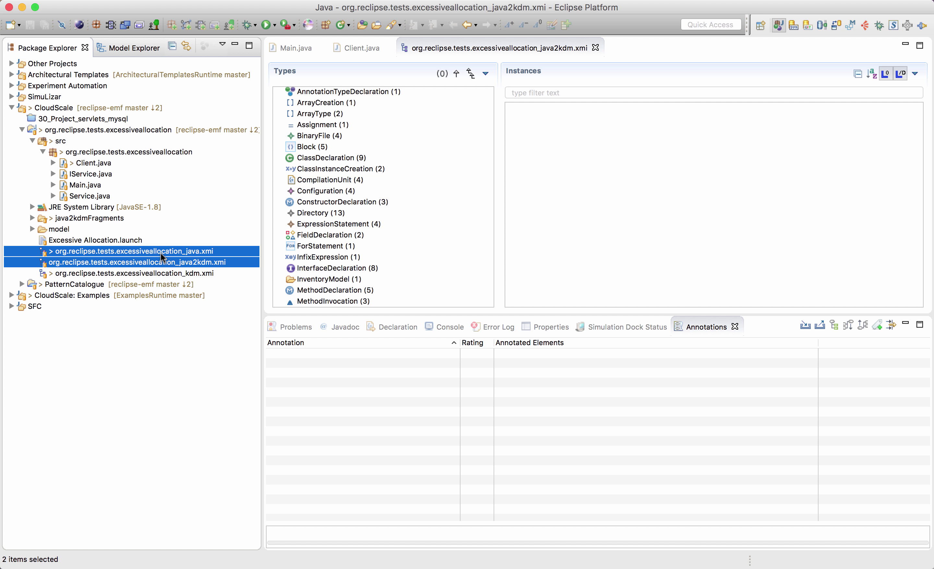
{"action": "key", "text": "shift+Down"}
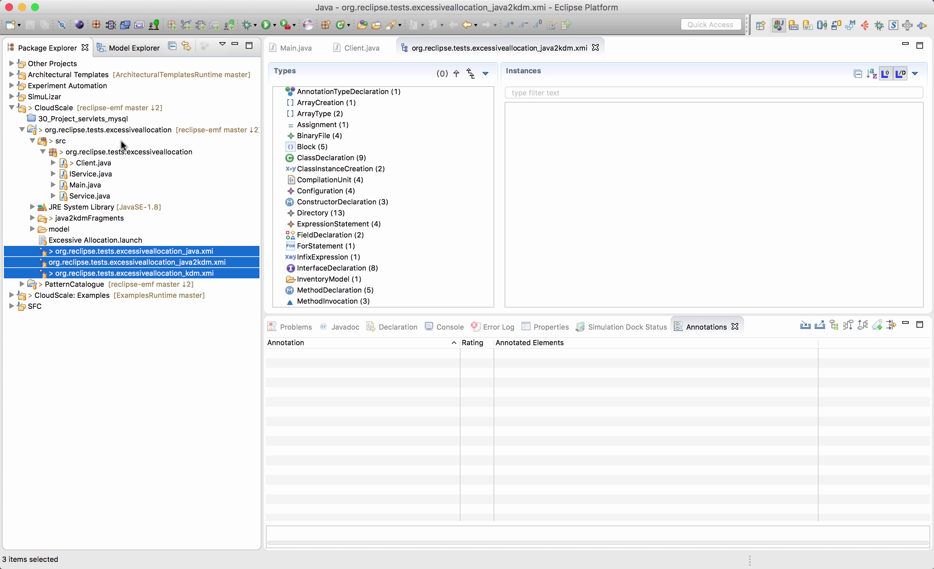
{"action": "left_click", "coordinate": [129, 250]}
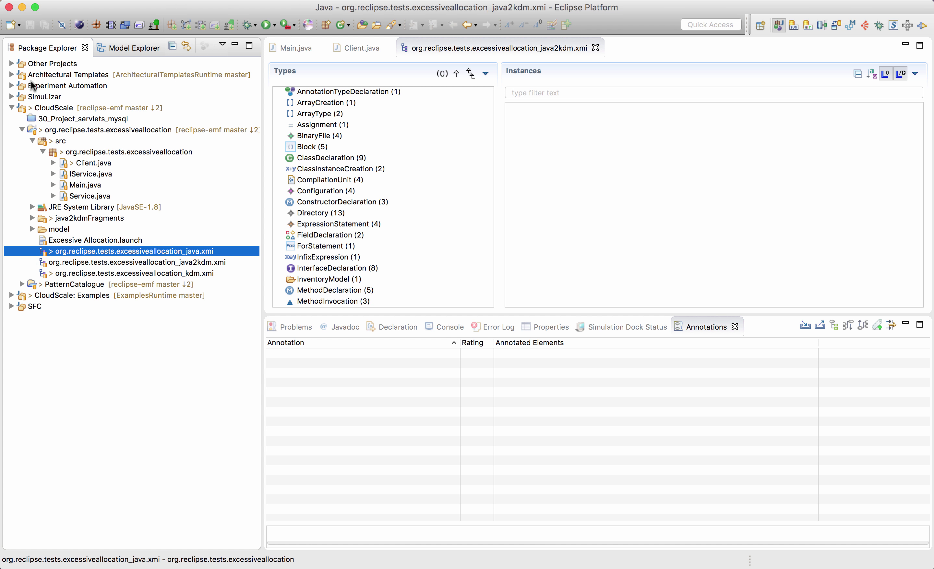
Open the Excessive Allocation run configuration and check its project and _java2kdm.xmi input file
{"action": "left_click", "coordinate": [275, 25]}
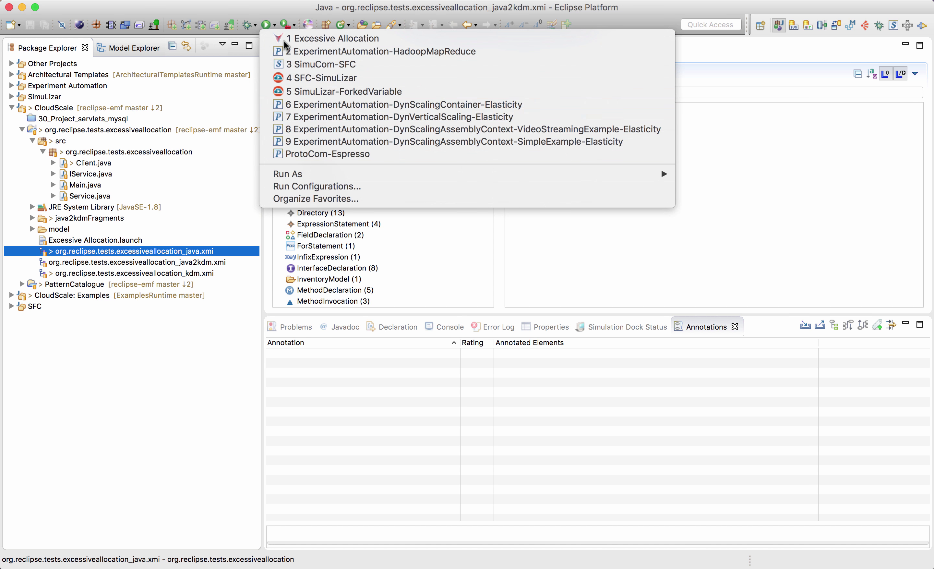
{"action": "left_click", "coordinate": [349, 187]}
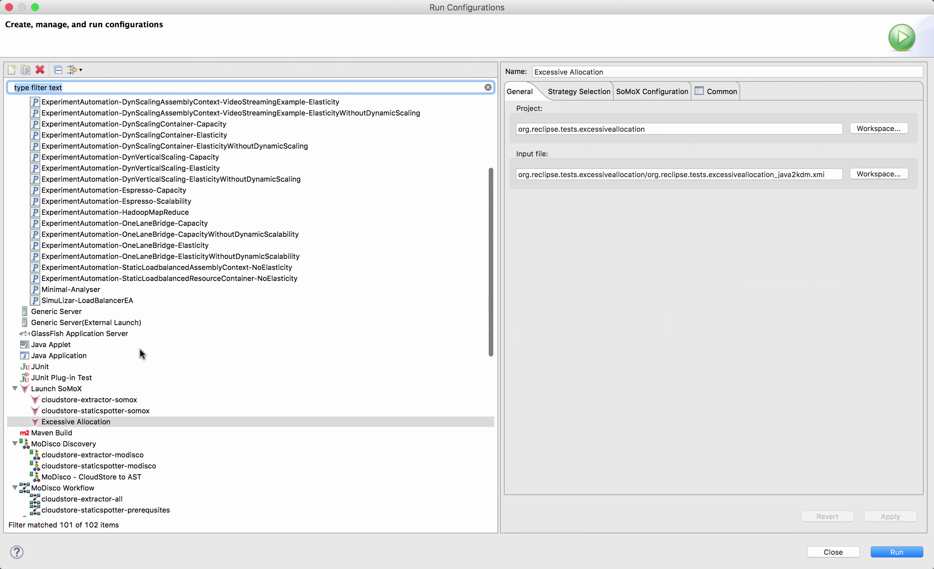
{"action": "left_click", "coordinate": [283, 420]}
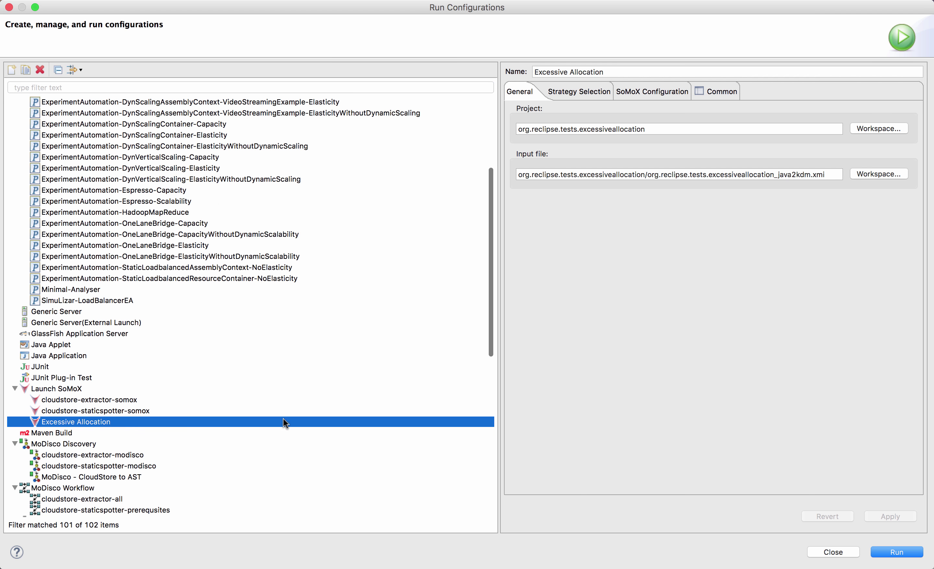
{"action": "left_click", "coordinate": [657, 130]}
{"action": "key", "text": "super+a"}
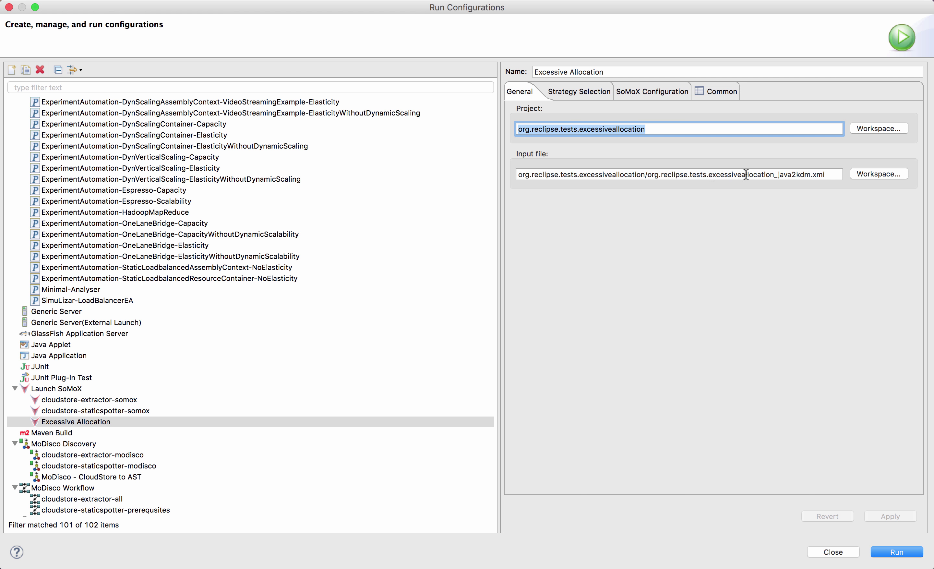
{"action": "left_click_drag", "start_coordinate": [747, 174], "coordinate": [834, 174]}
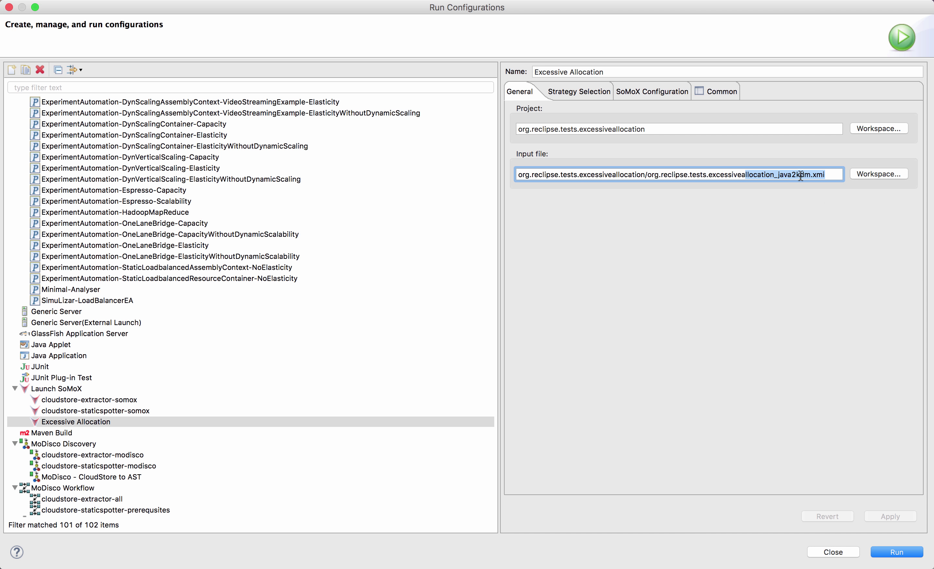
Review the strategy selection and SoMoX clustering settings of the Excessive Allocation configuration, then run it
{"action": "left_click", "coordinate": [581, 90]}
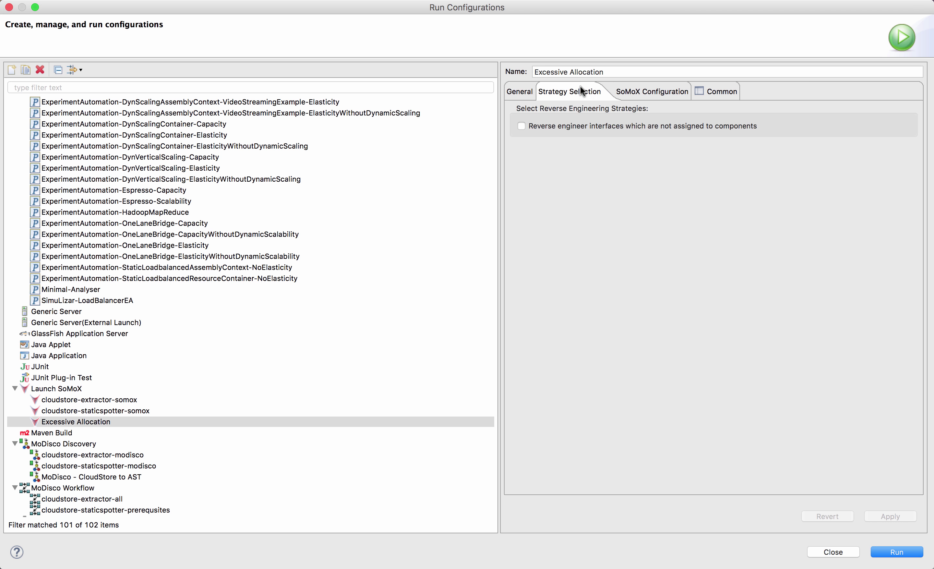
{"action": "left_click", "coordinate": [639, 92]}
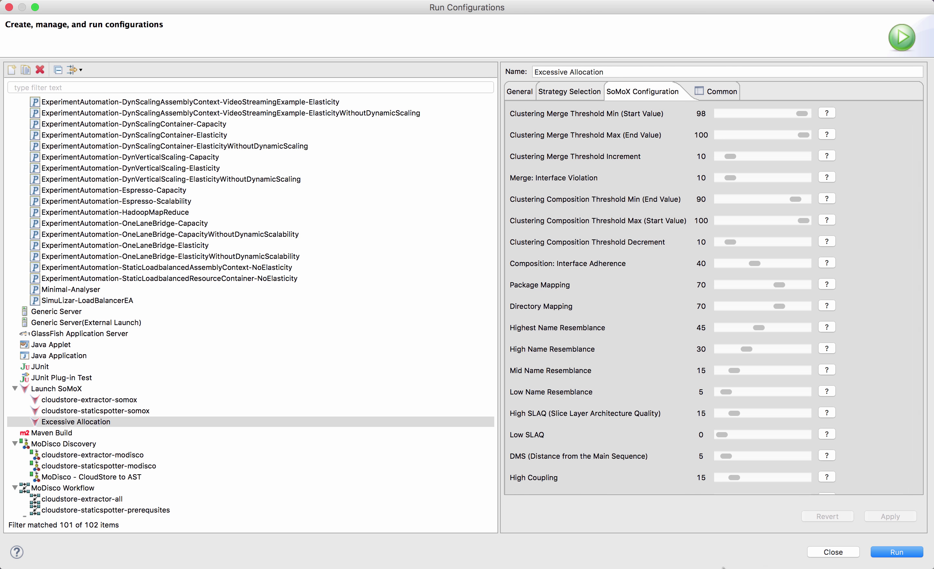
{"action": "left_click", "coordinate": [523, 92]}
{"action": "left_click", "coordinate": [884, 550]}
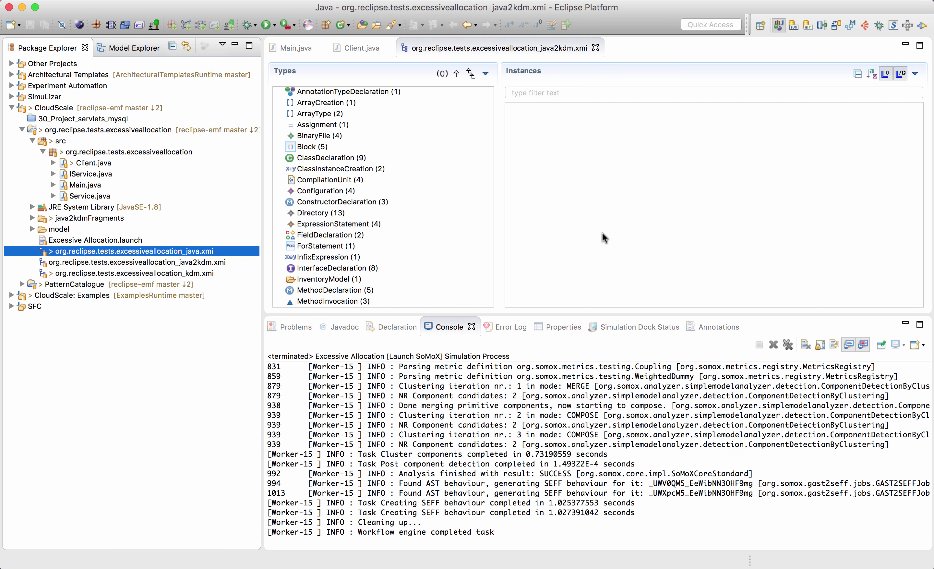
Initialize a composed structure diagram from internal_architecture_model.system in the model folder, with file name internal_architecture_model2.composite_diagram
{"action": "left_click", "coordinate": [32, 229]}
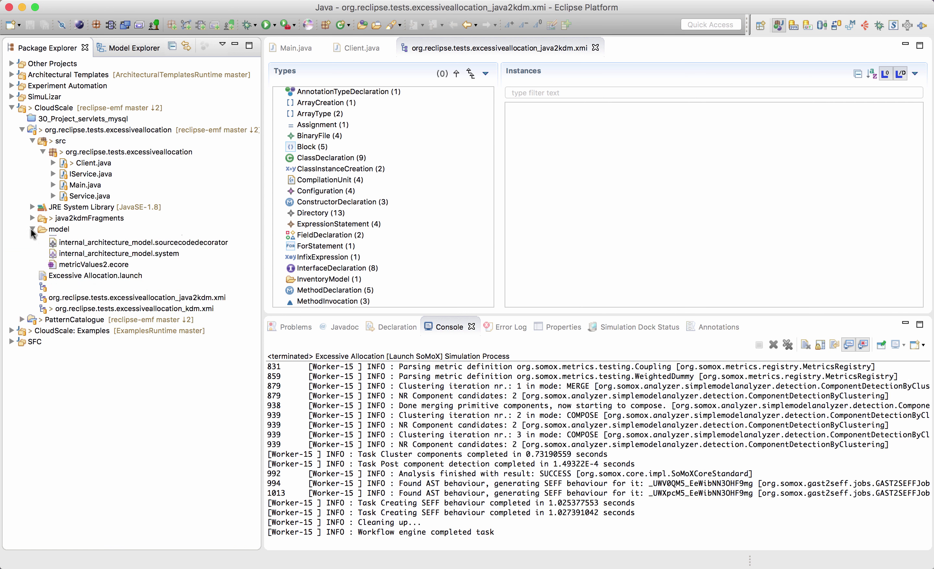
{"action": "left_click", "coordinate": [130, 272]}
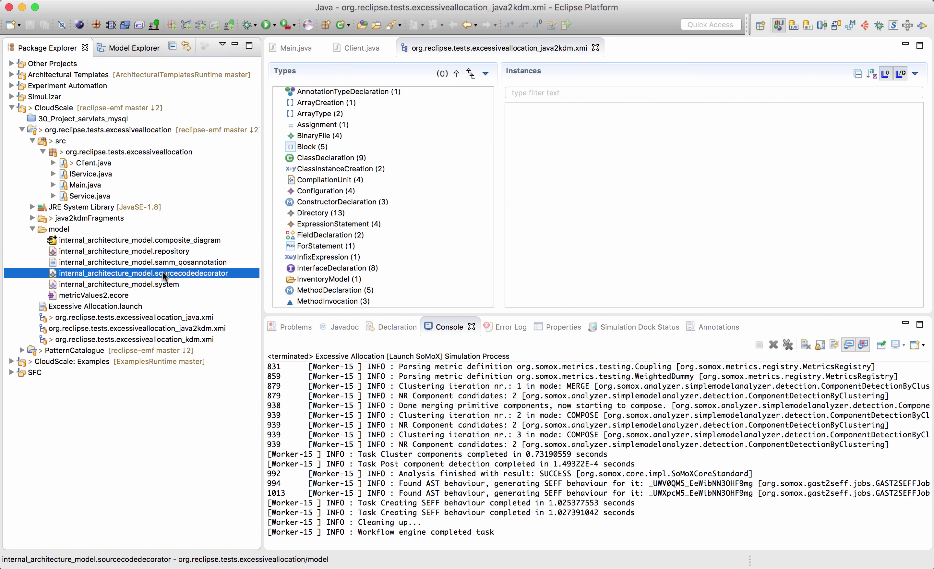
{"action": "right_click", "coordinate": [170, 284]}
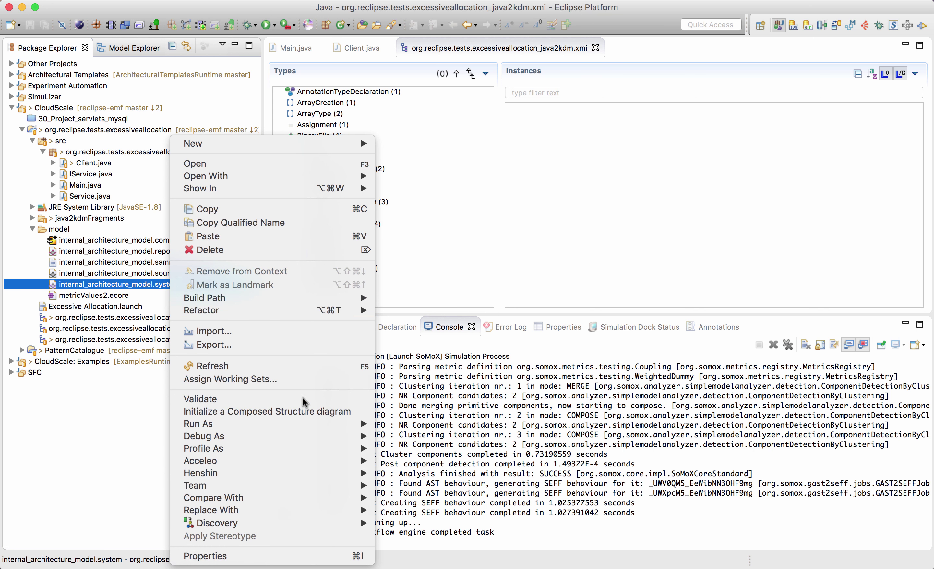
{"action": "left_click", "coordinate": [294, 412]}
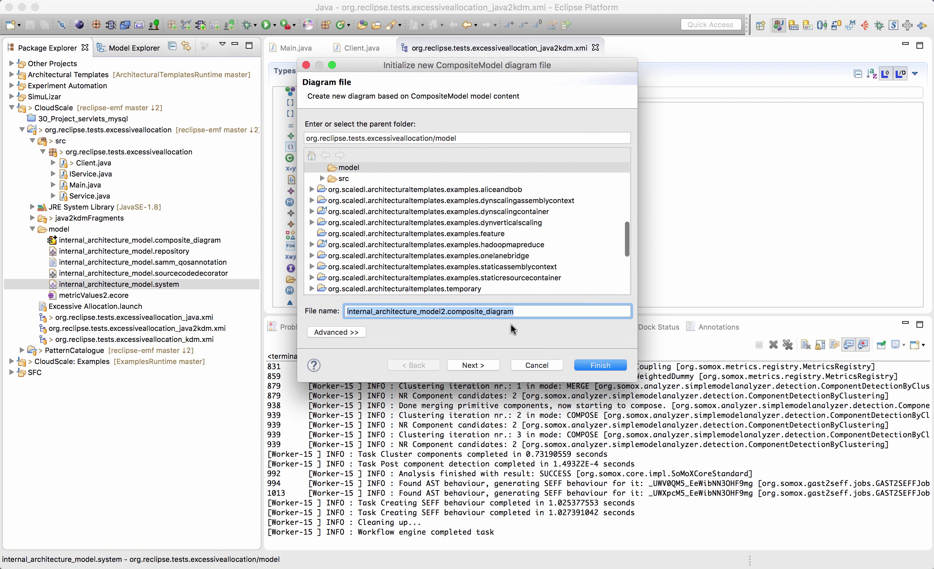
{"action": "left_click", "coordinate": [590, 367]}
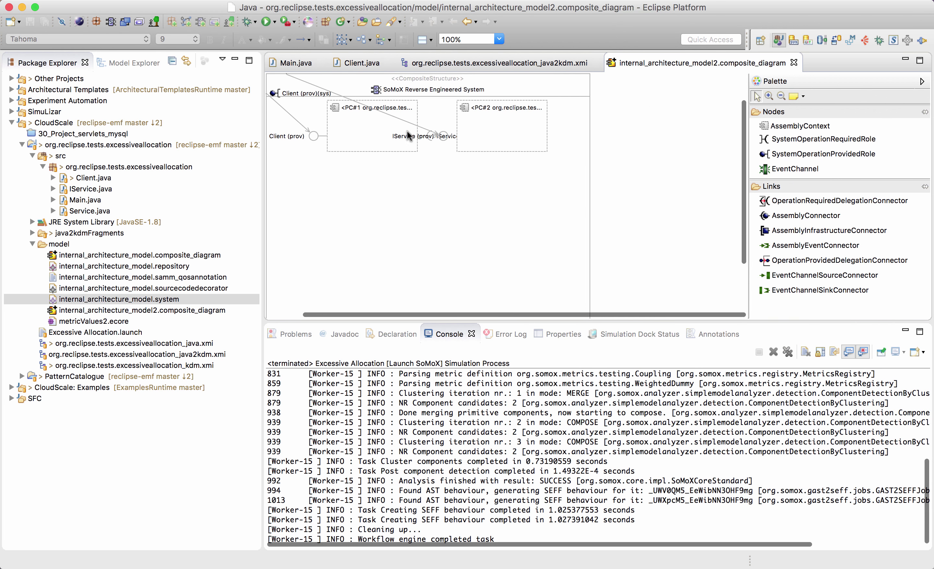
Widen the Client and Service components to show their full names and arrange Service below Client in the composite diagram
{"action": "left_click", "coordinate": [390, 189]}
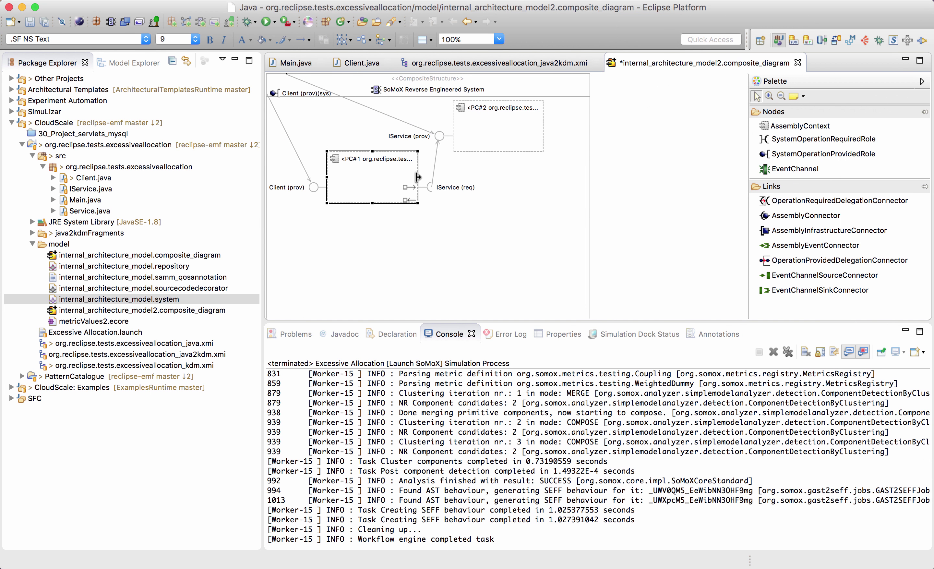
{"action": "left_click_drag", "start_coordinate": [418, 177], "coordinate": [437, 191]}
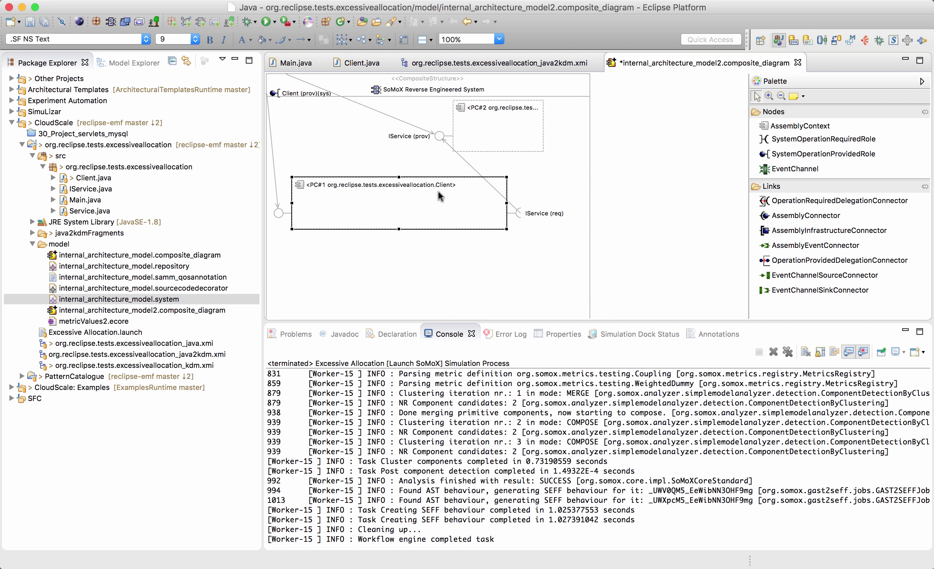
{"action": "left_click", "coordinate": [499, 118]}
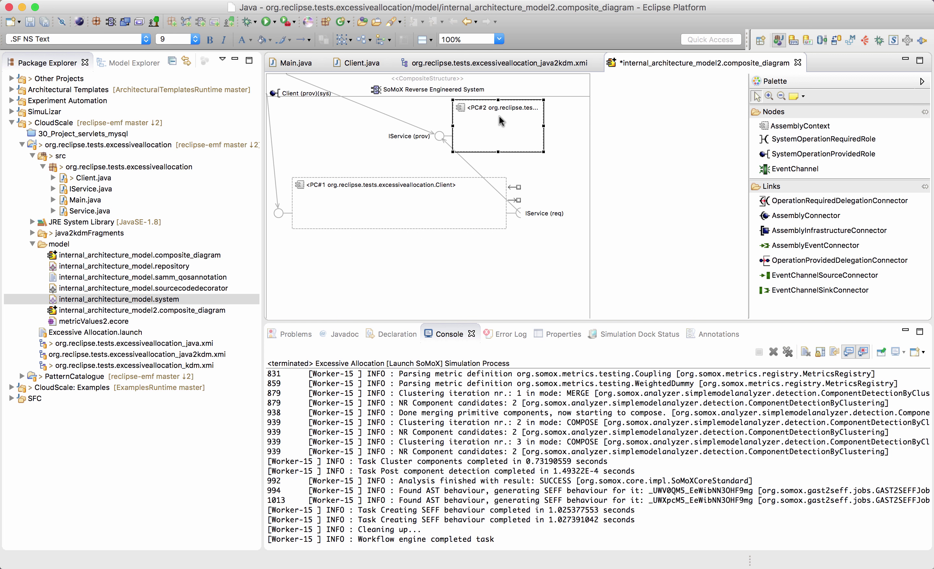
{"action": "left_click_drag", "start_coordinate": [499, 118], "coordinate": [574, 280]}
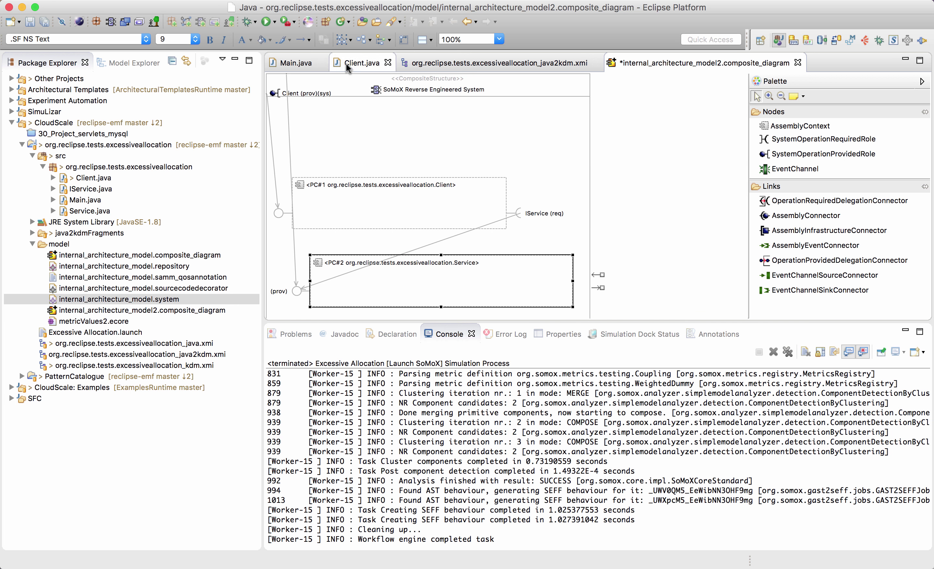
Compare the service.doSomething(largeArray) call in Client.java with the required and provided IService roles linking Client and Service in the diagram
{"action": "left_click", "coordinate": [362, 63]}
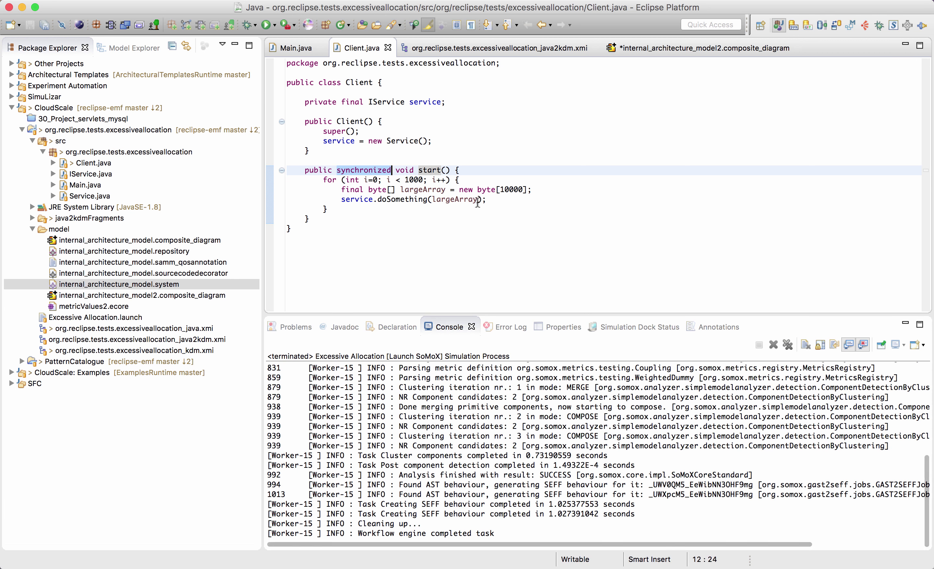
{"action": "left_click", "coordinate": [372, 199]}
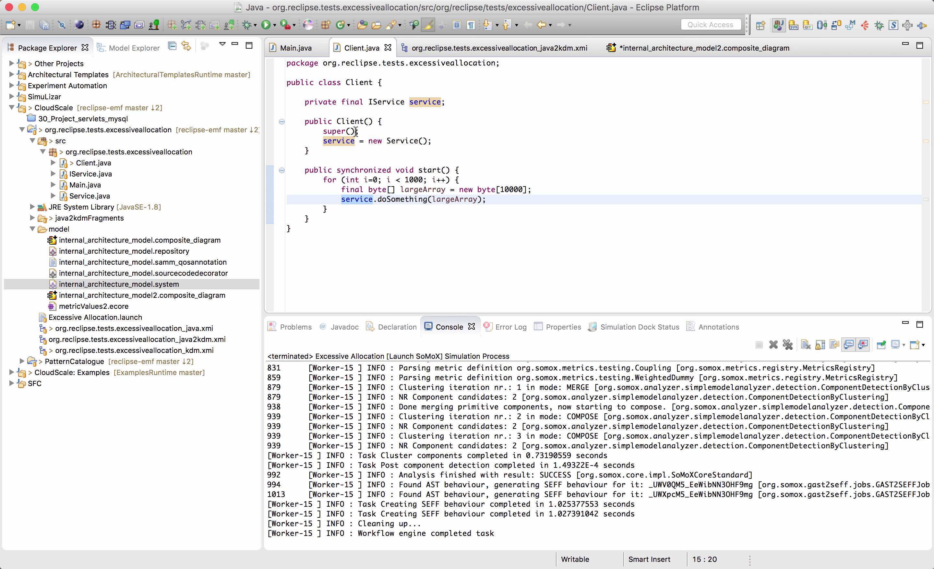
{"action": "left_click_drag", "start_coordinate": [378, 199], "coordinate": [473, 202]}
{"action": "left_click", "coordinate": [673, 52]}
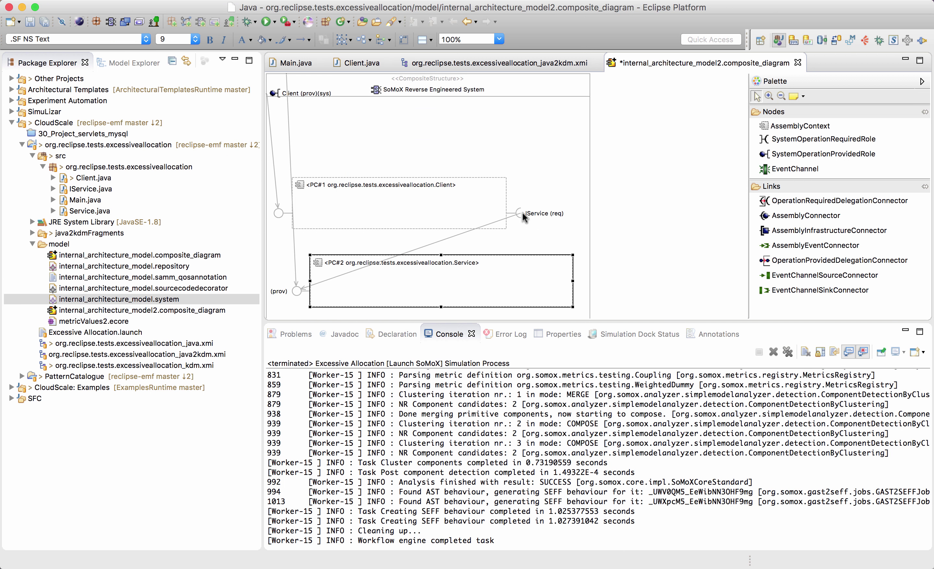
{"action": "left_click", "coordinate": [526, 218]}
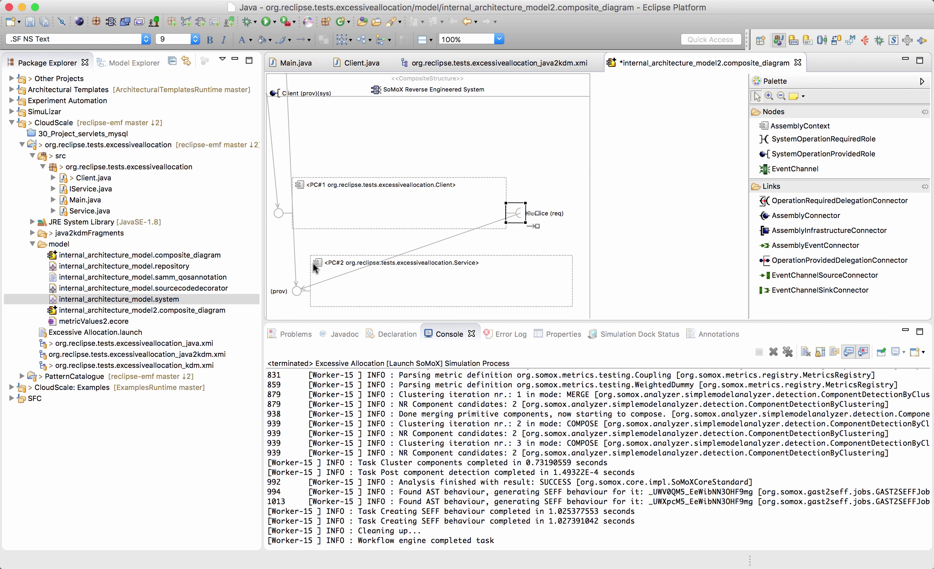
{"action": "left_click", "coordinate": [295, 292]}
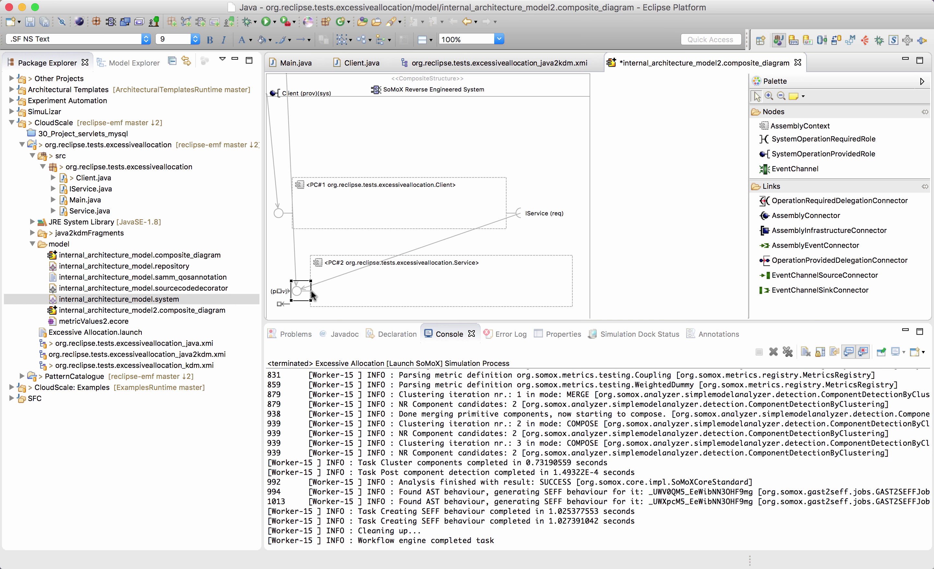
{"action": "left_click", "coordinate": [467, 268]}
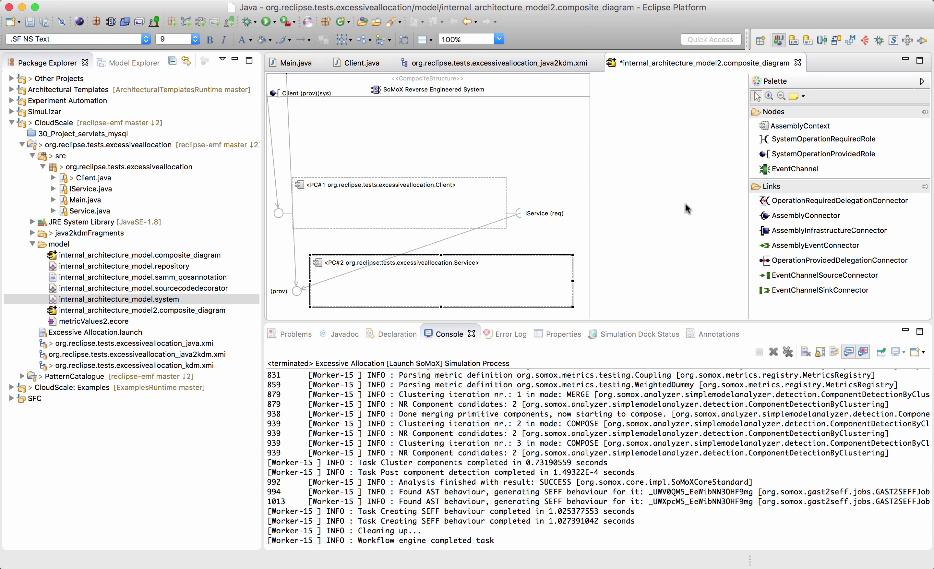
{"action": "left_click", "coordinate": [650, 179]}
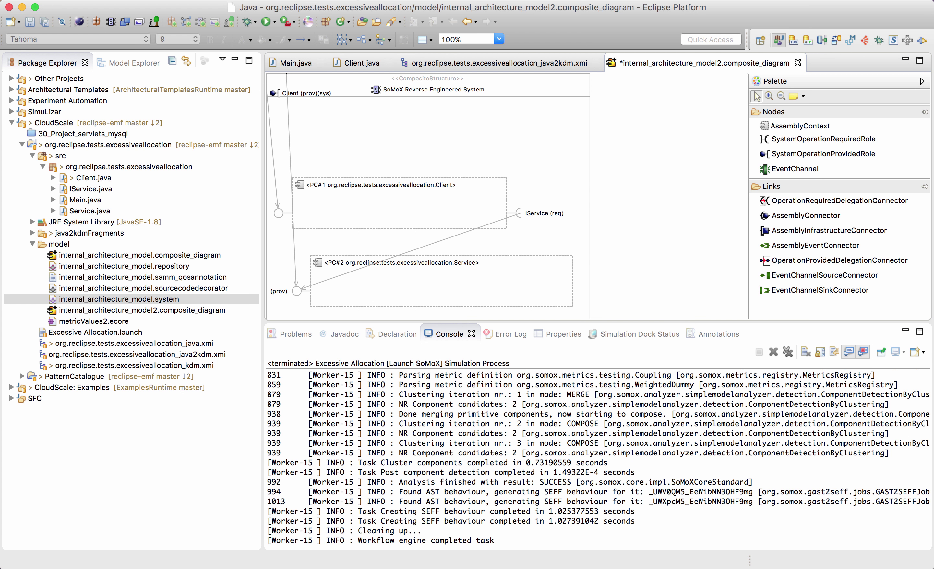
Start a structural pattern detection and move its settings dialog higher so that its inputs can be reviewed
{"action": "left_click", "coordinate": [362, 1]}
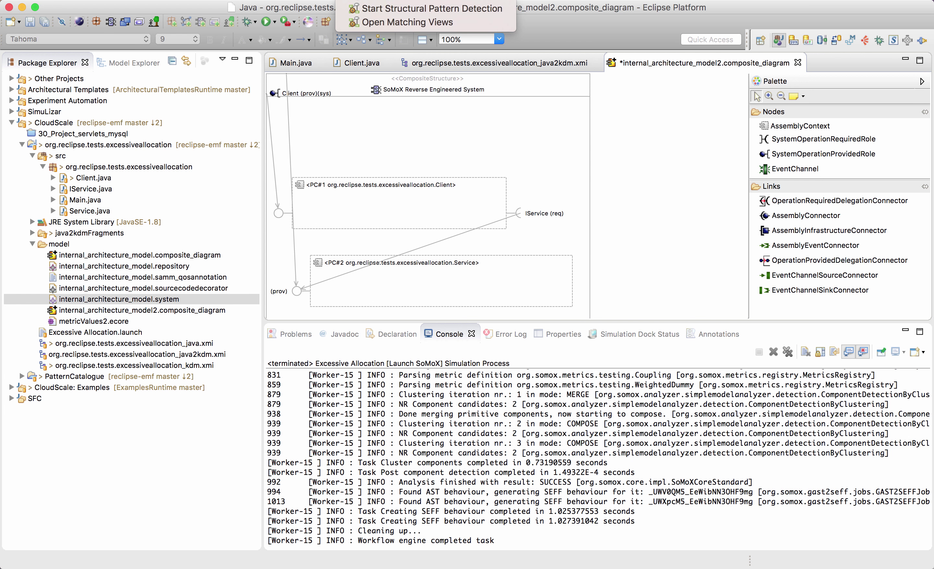
{"action": "left_click", "coordinate": [409, 8]}
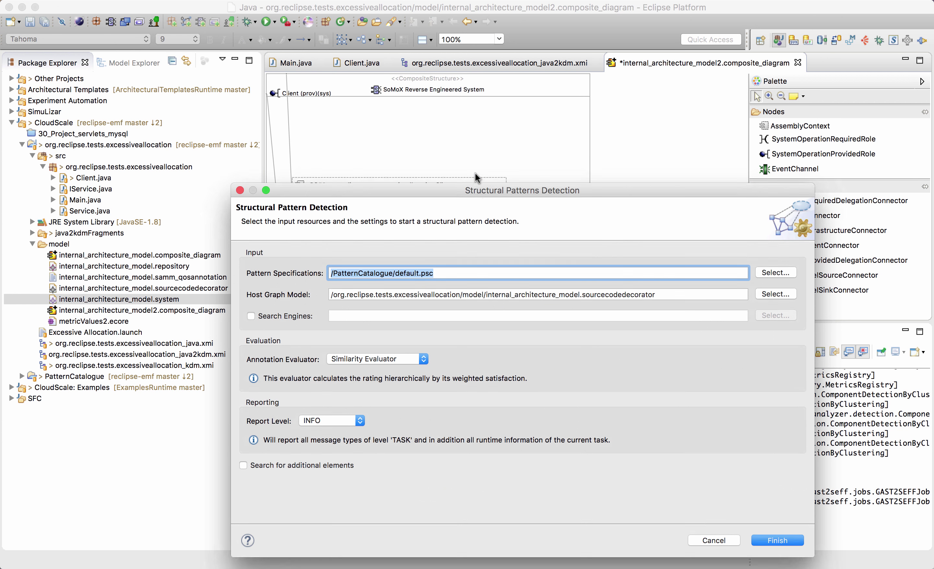
{"action": "left_click_drag", "start_coordinate": [480, 200], "coordinate": [440, 84]}
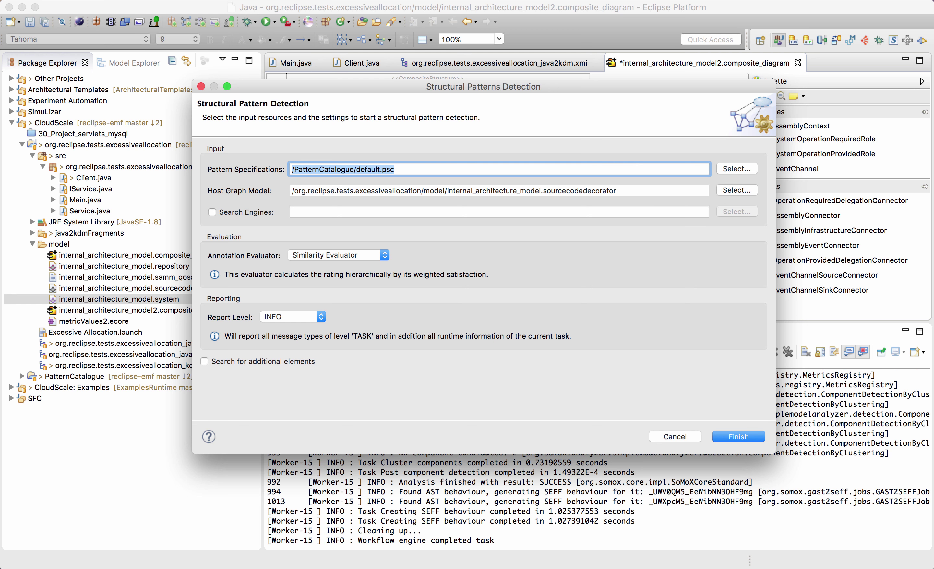
Switch to the CloudScale guide in the browser and skim the Extractor's result and walkthrough sections up to the Analyser tool chapter
{"action": "key", "text": "super+Tab"}
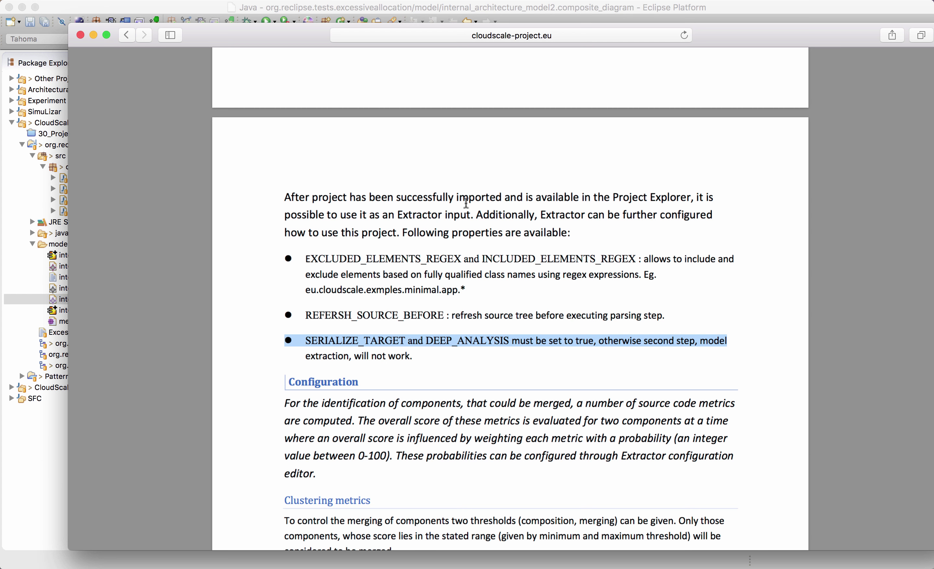
{"action": "scroll", "coordinate": [466, 202], "scroll_direction": "down", "scroll_amount": 10}
{"action": "scroll", "coordinate": [466, 203], "scroll_direction": "down", "scroll_amount": 15}
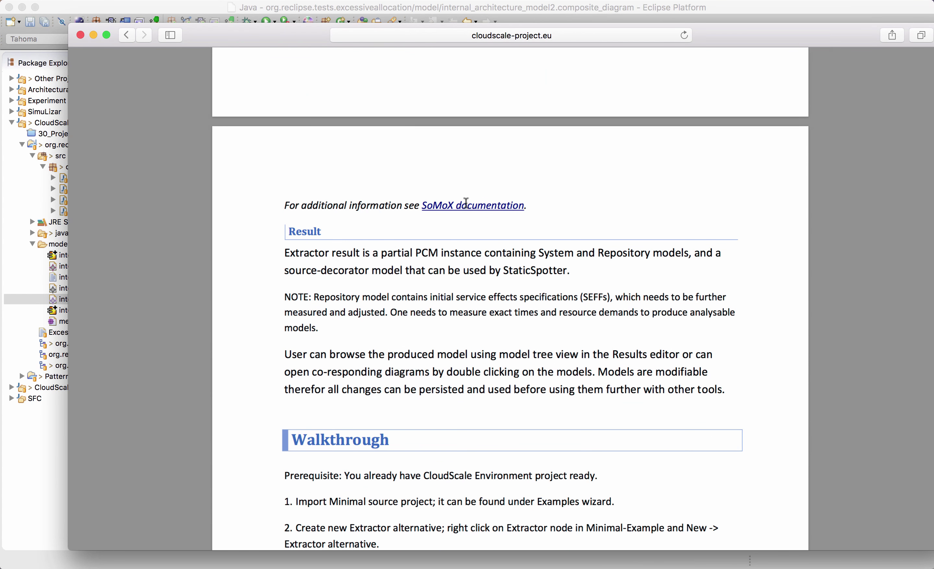
{"action": "scroll", "coordinate": [466, 203], "scroll_direction": "down", "scroll_amount": 10}
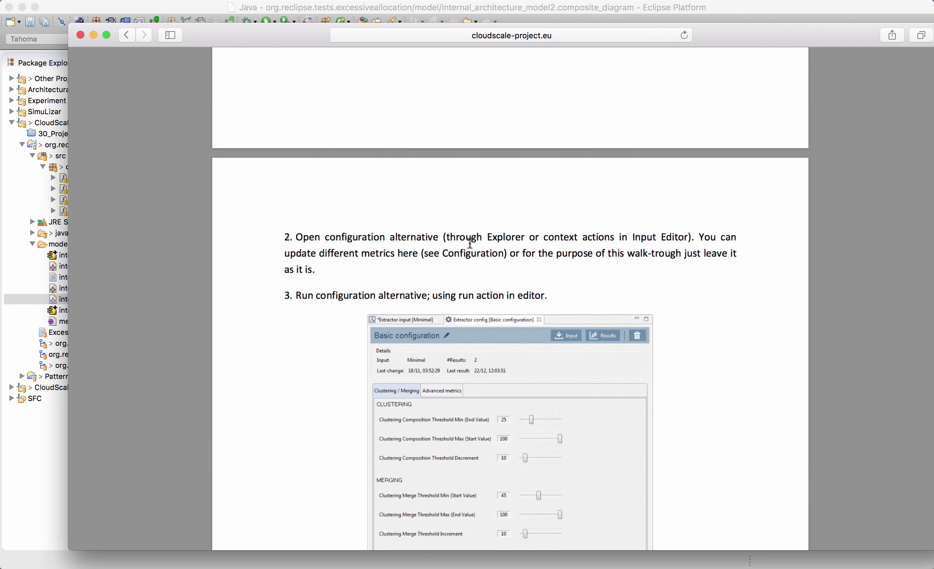
{"action": "scroll", "coordinate": [471, 242], "scroll_direction": "up", "scroll_amount": 5}
{"action": "scroll", "coordinate": [507, 333], "scroll_direction": "up", "scroll_amount": 5}
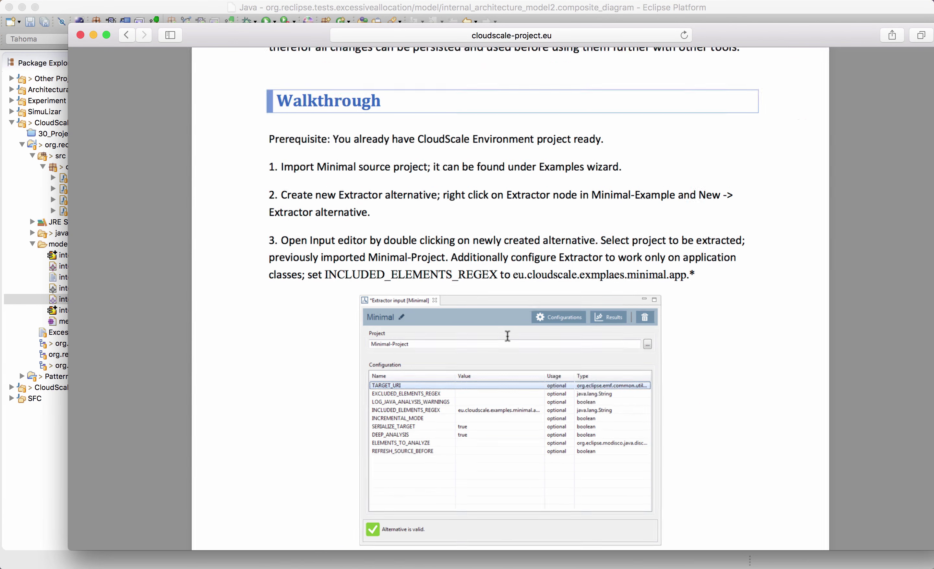
{"action": "scroll", "coordinate": [508, 335], "scroll_direction": "up", "scroll_amount": 5}
{"action": "scroll", "coordinate": [508, 336], "scroll_direction": "down", "scroll_amount": 2}
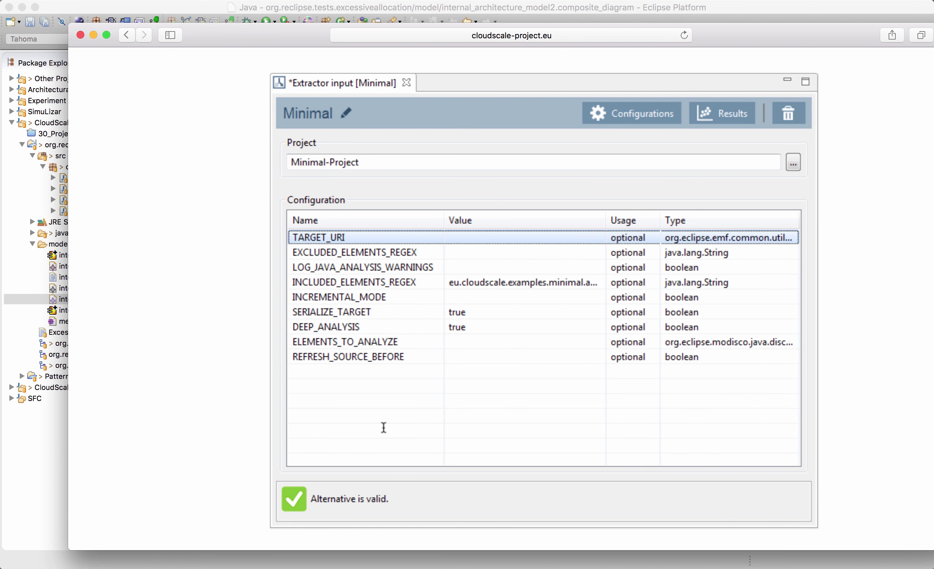
{"action": "scroll", "coordinate": [484, 256], "scroll_direction": "down", "scroll_amount": 15}
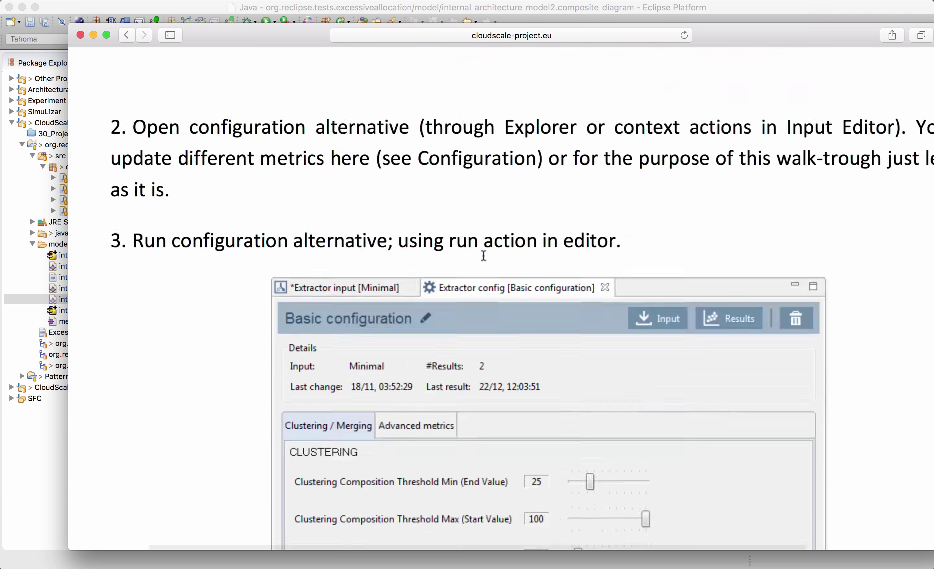
{"action": "scroll", "coordinate": [472, 261], "scroll_direction": "down", "scroll_amount": 15}
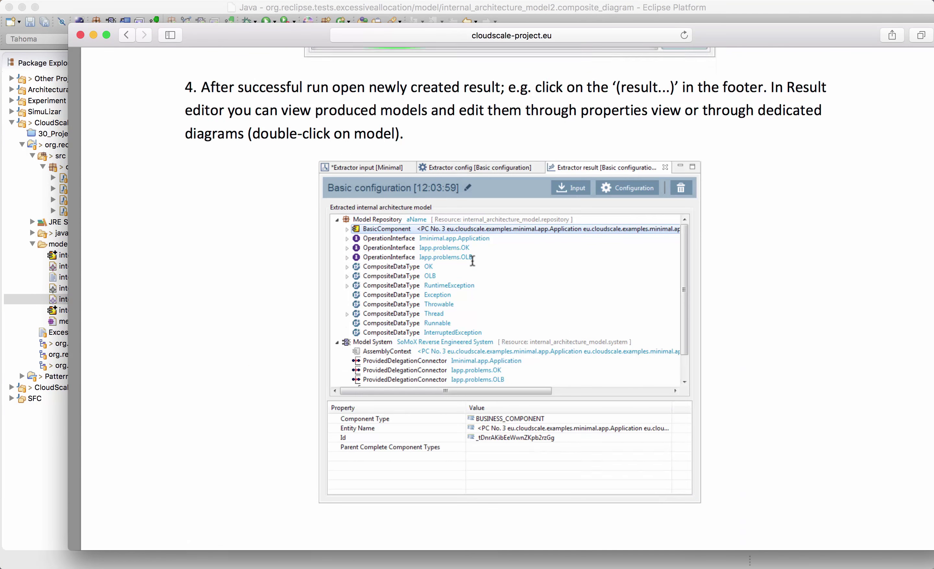
{"action": "scroll", "coordinate": [472, 261], "scroll_direction": "down", "scroll_amount": 10}
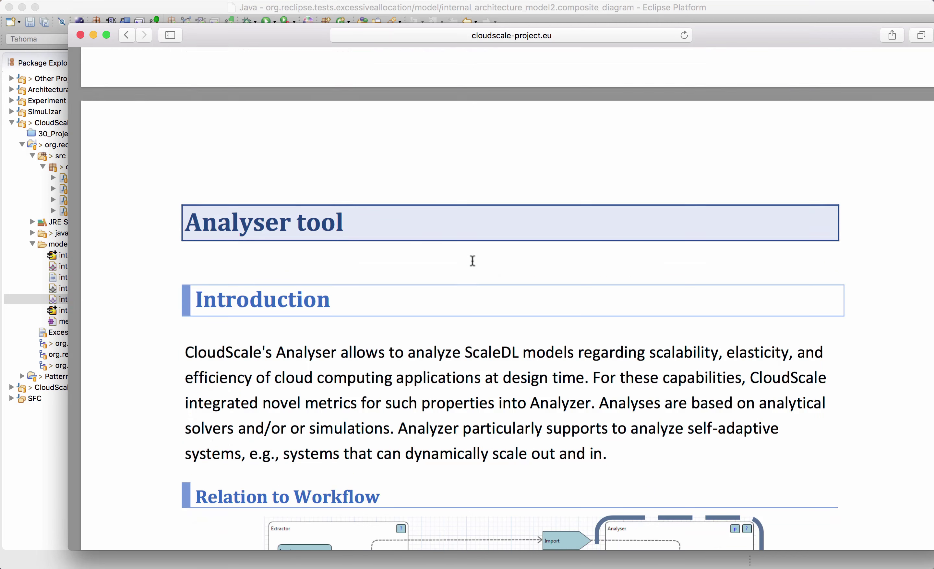
Return to the Eclipse detection dialog and run it with /PatternCatalogue/default.psc on internal_architecture_model.sourcecodedecorator as the host graph model
{"action": "scroll", "coordinate": [472, 261], "scroll_direction": "up", "scroll_amount": 20}
{"action": "scroll", "coordinate": [473, 260], "scroll_direction": "up", "scroll_amount": 15}
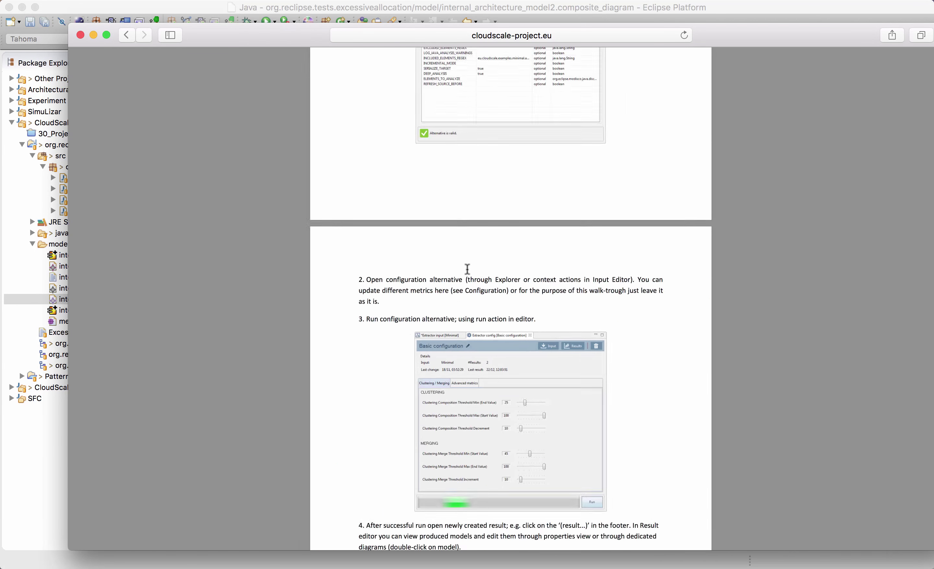
{"action": "key", "text": "super+Tab"}
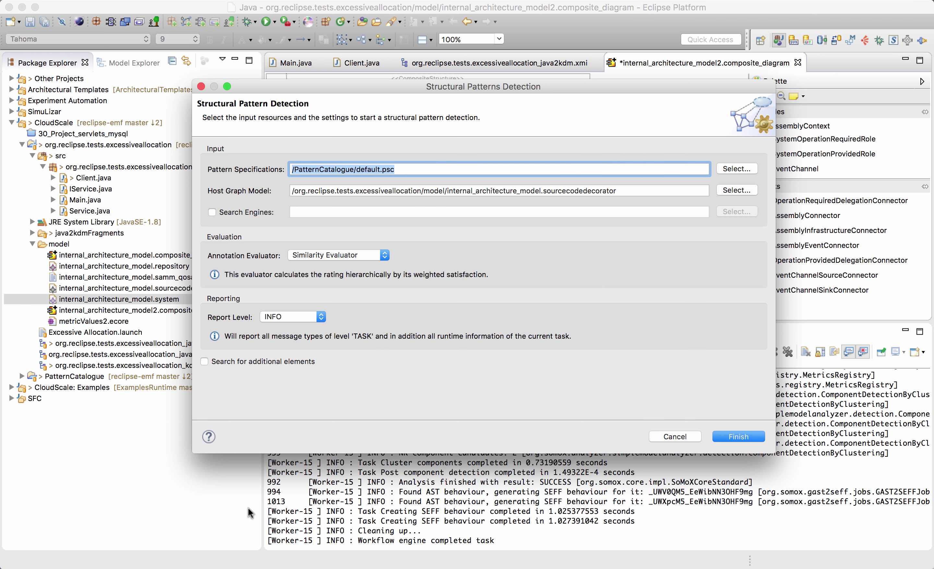
{"action": "left_click", "coordinate": [641, 190]}
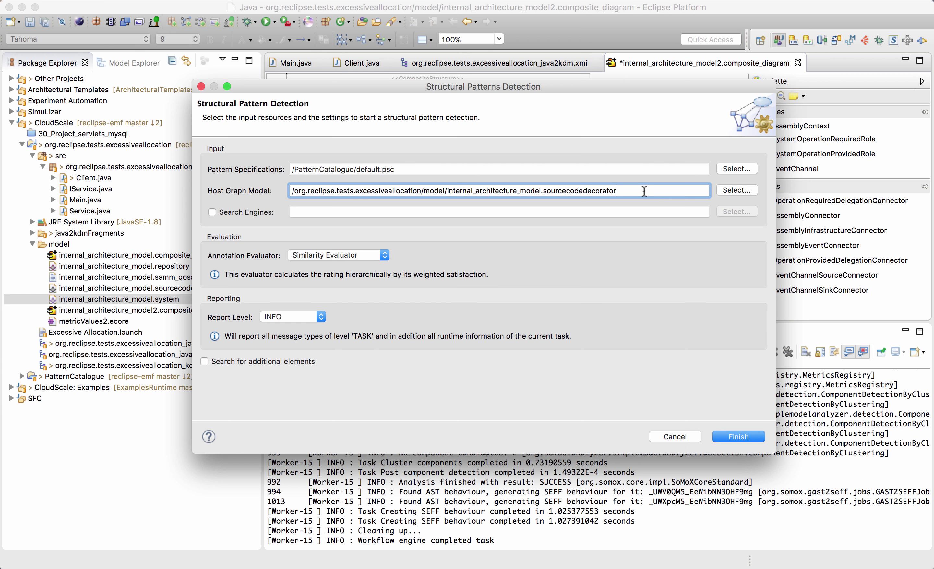
{"action": "left_click_drag", "start_coordinate": [638, 189], "coordinate": [448, 190]}
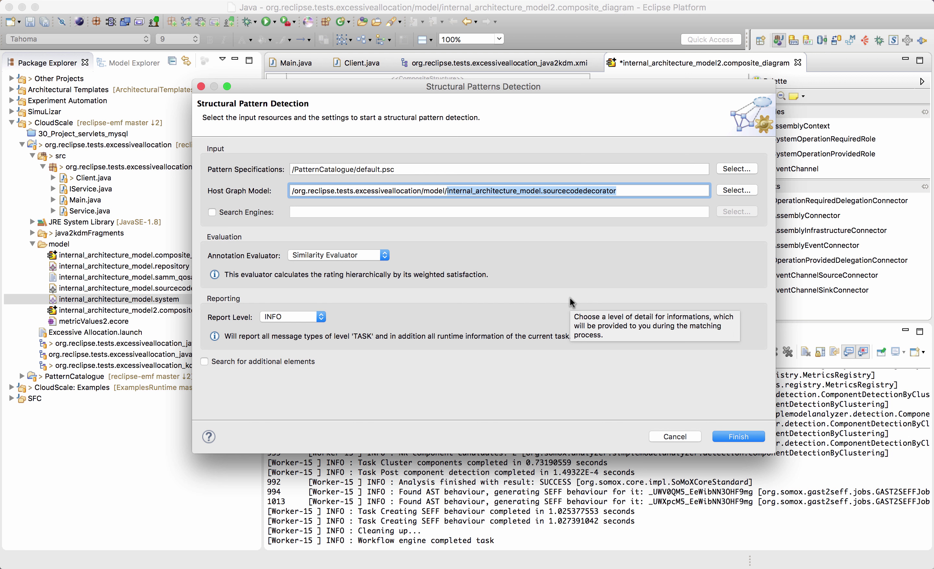
{"action": "left_click", "coordinate": [738, 437]}
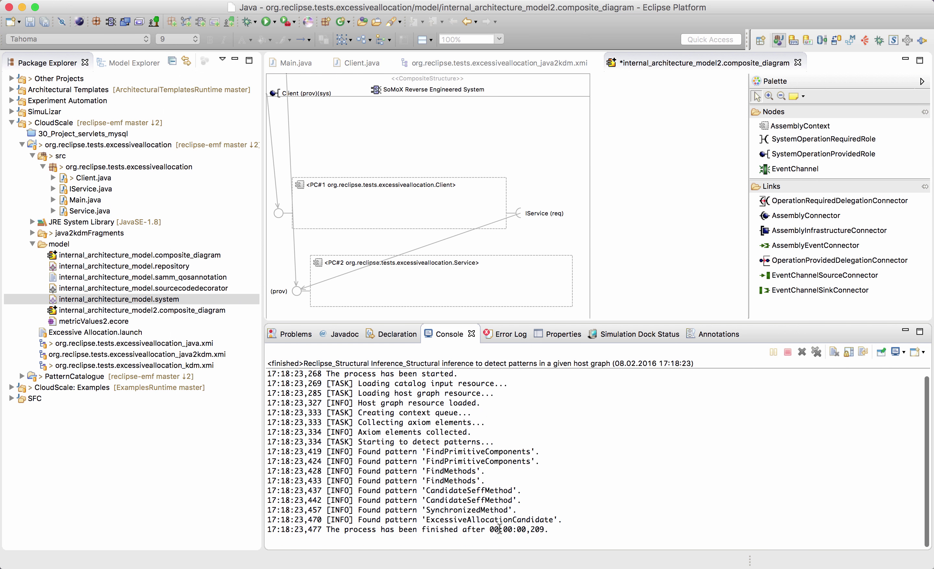
Review the detection log, then go through the detected annotation categories from CandidateSeffMethod to SynchronizedMethod
{"action": "left_click_drag", "start_coordinate": [498, 529], "coordinate": [377, 529]}
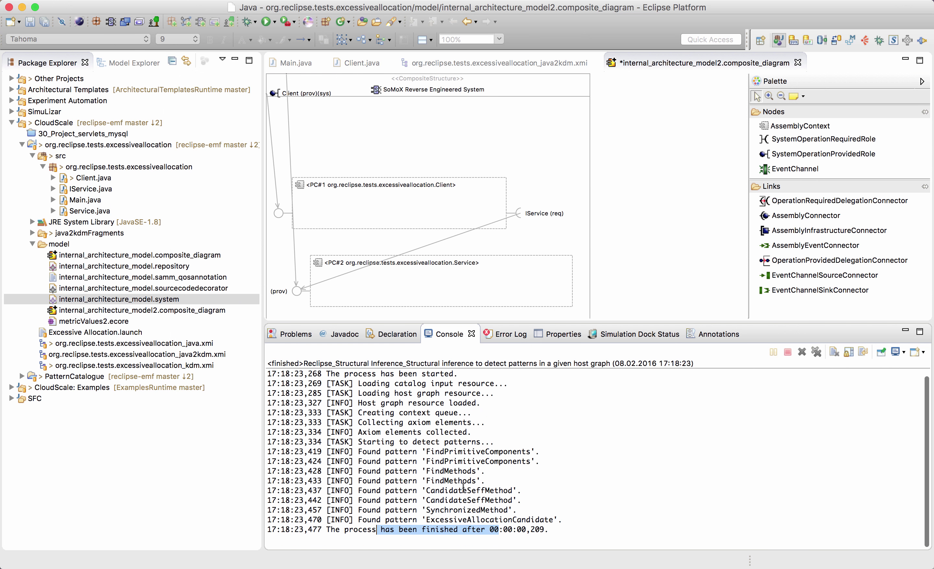
{"action": "left_click", "coordinate": [706, 335]}
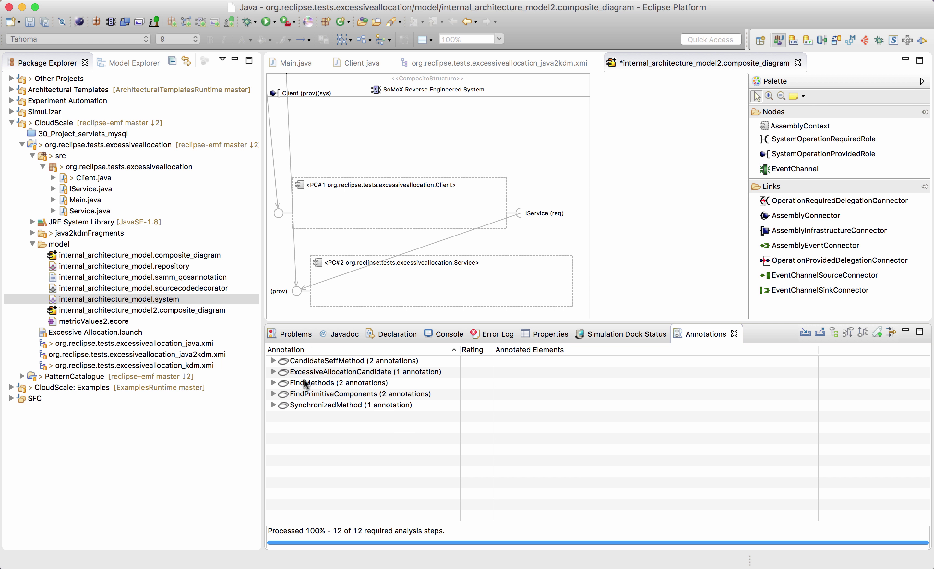
{"action": "left_click", "coordinate": [330, 361]}
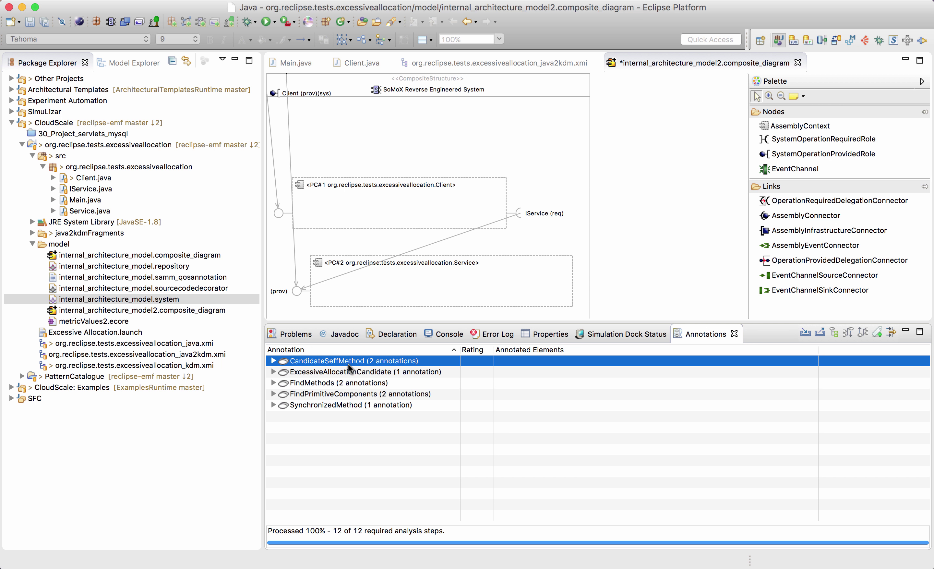
{"action": "left_click", "coordinate": [330, 374]}
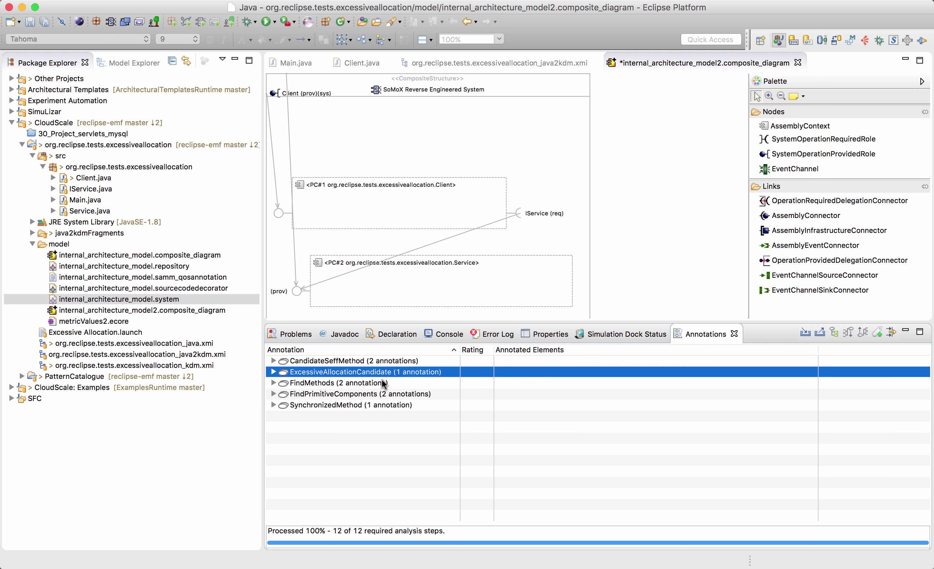
{"action": "left_click", "coordinate": [320, 384]}
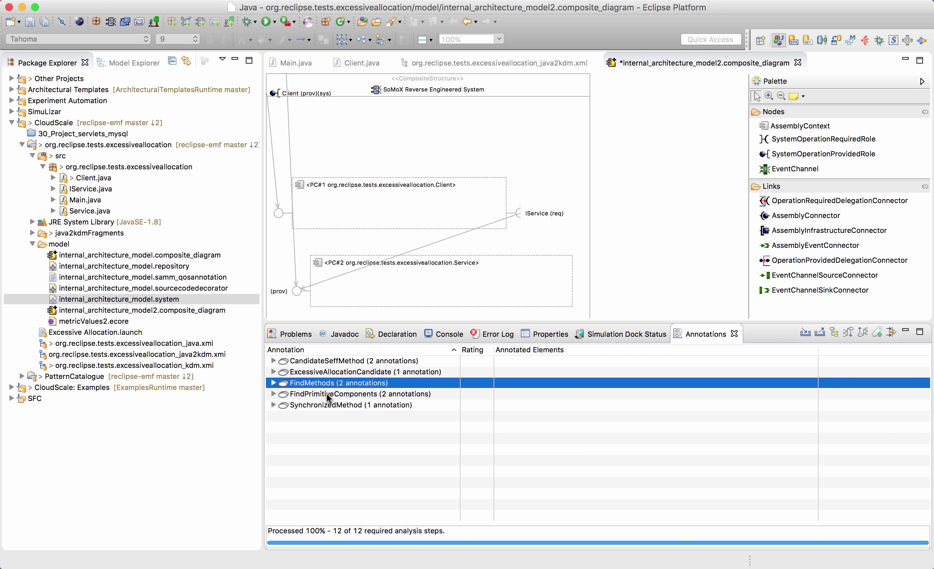
{"action": "left_click", "coordinate": [327, 395]}
{"action": "left_click", "coordinate": [336, 406]}
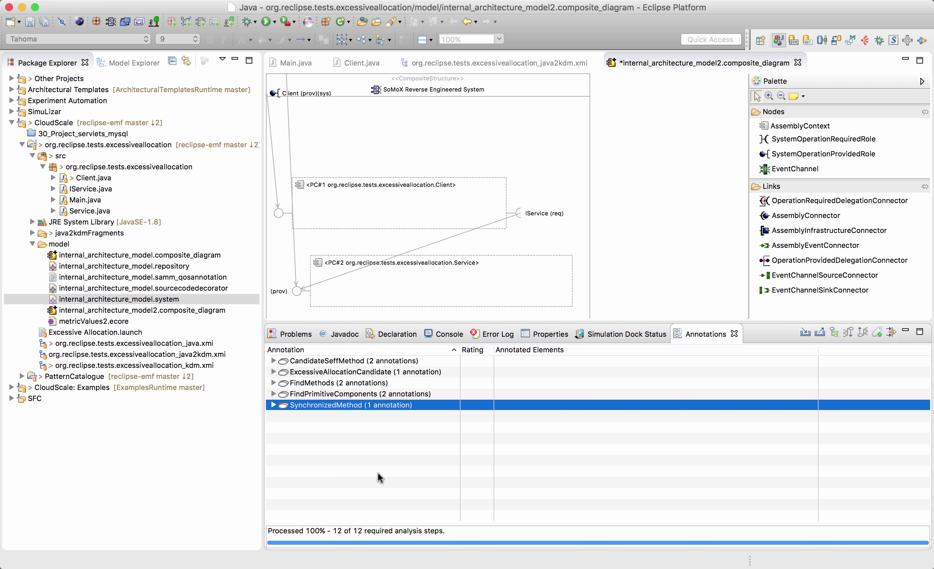
Expand the SynchronizedMethod category and its annotation, and narrow the Annotation column to examine the rating and annotated elements
{"action": "left_click", "coordinate": [273, 405]}
{"action": "left_click", "coordinate": [333, 418]}
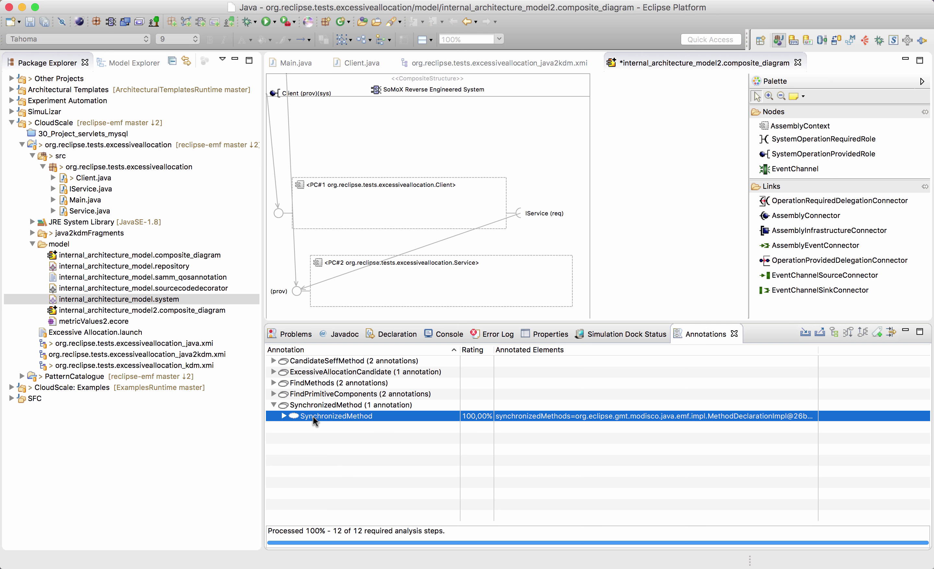
{"action": "left_click", "coordinate": [283, 416]}
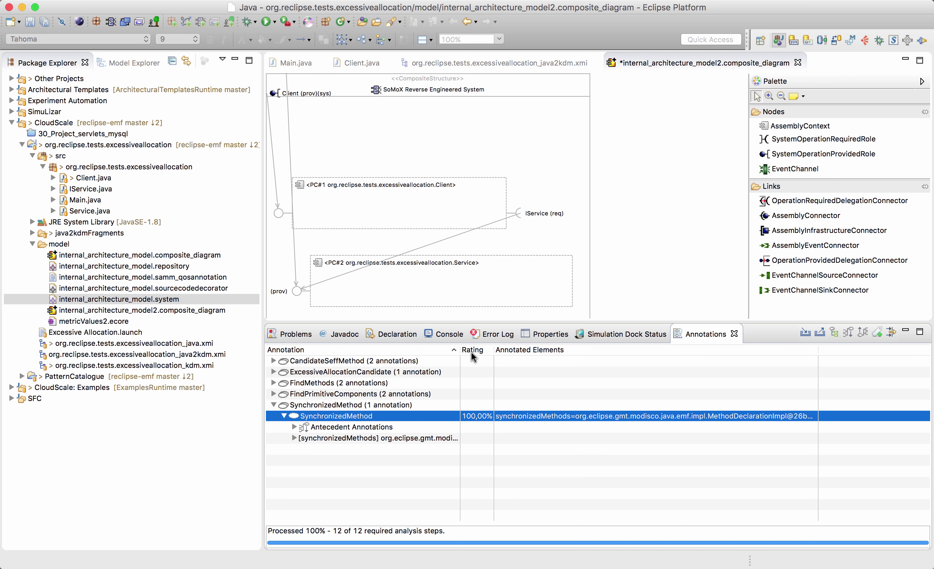
{"action": "mouse_move", "coordinate": [460, 349]}
{"action": "left_mouse_down"}
{"action": "mouse_move", "coordinate": [894, 348]}
{"action": "mouse_move", "coordinate": [436, 348]}
{"action": "left_mouse_up"}
{"action": "left_click", "coordinate": [321, 427]}
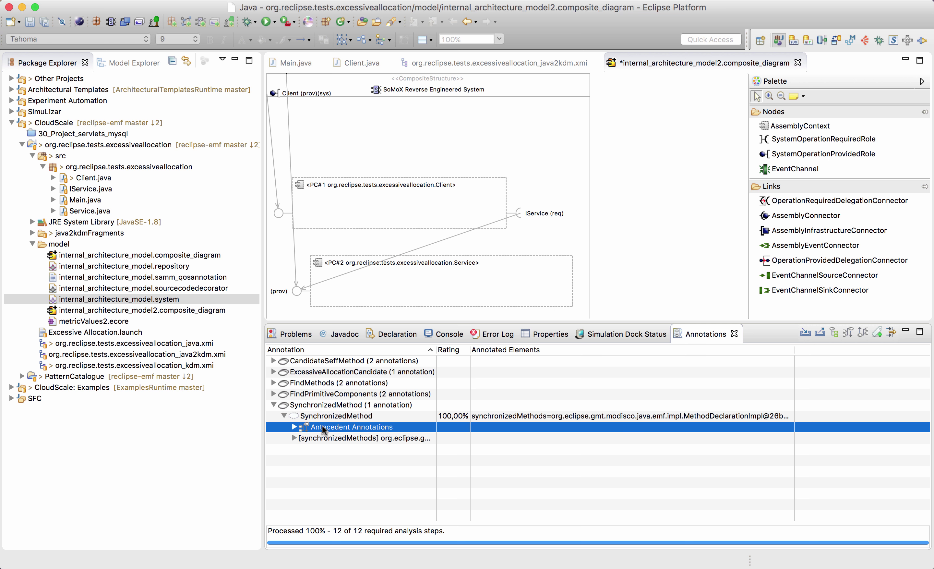
{"action": "left_click", "coordinate": [302, 418]}
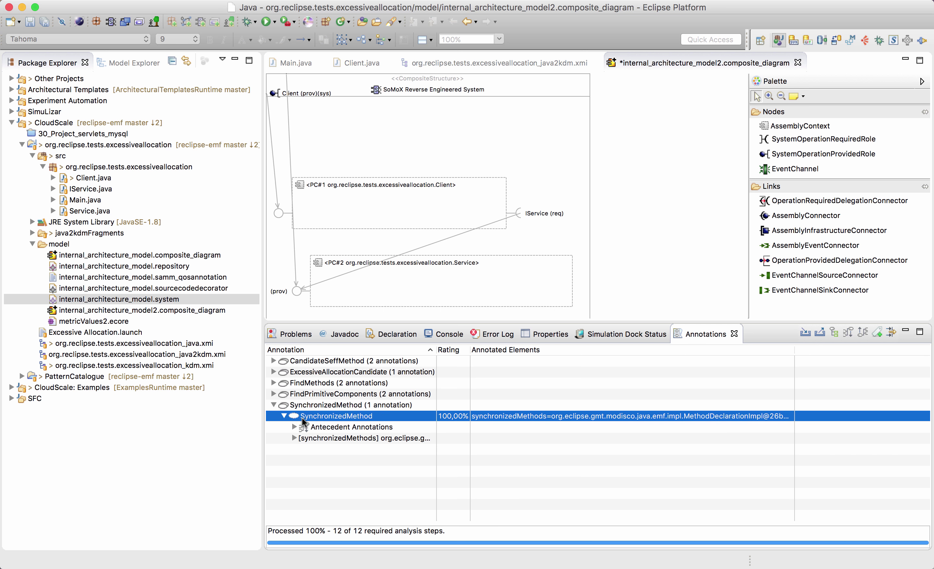
Export the SynchronizedMethod annotation to the desktop (Schreibtisch) as Test.scope
{"action": "right_click", "coordinate": [342, 414]}
{"action": "right_click", "coordinate": [342, 415]}
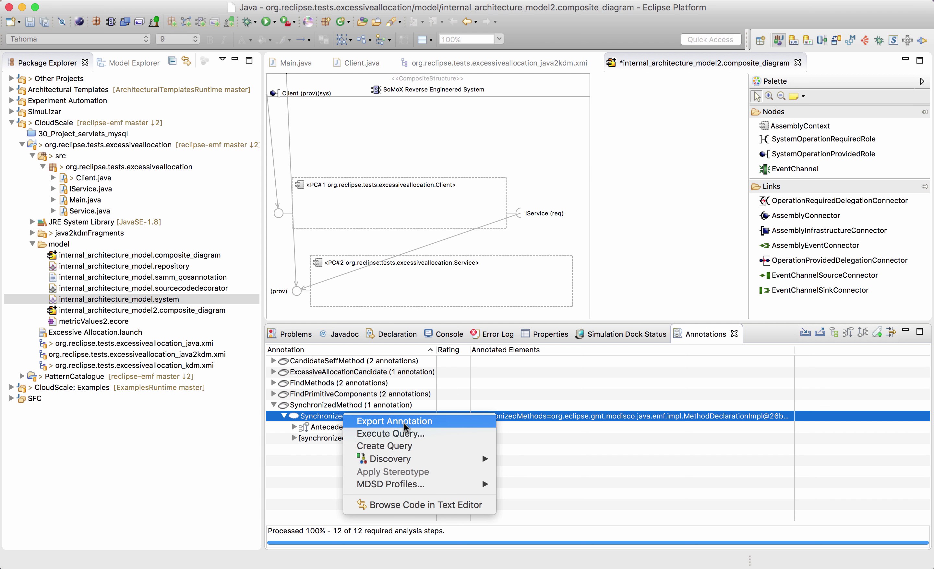
{"action": "left_click", "coordinate": [405, 422]}
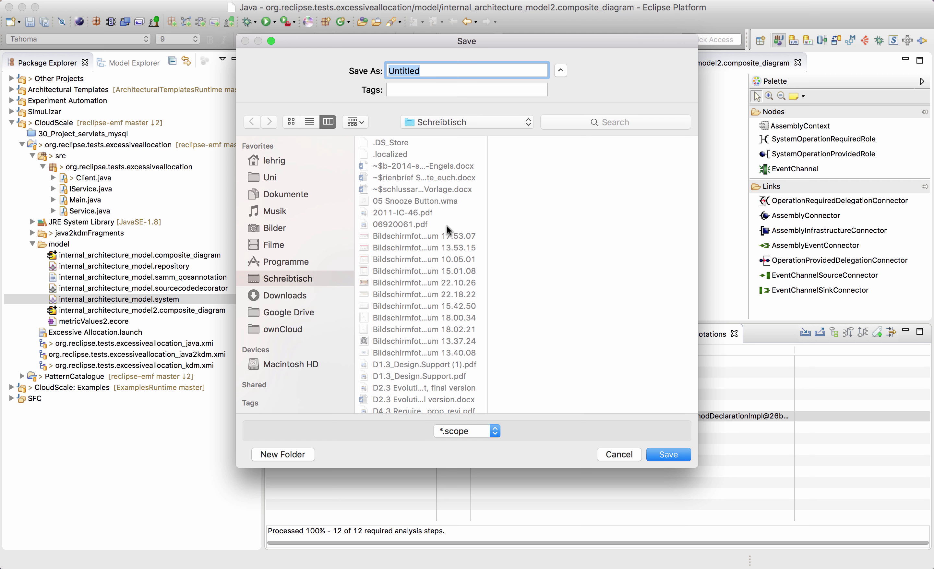
{"action": "type", "text": "Test.scope"}
{"action": "left_click", "coordinate": [663, 453]}
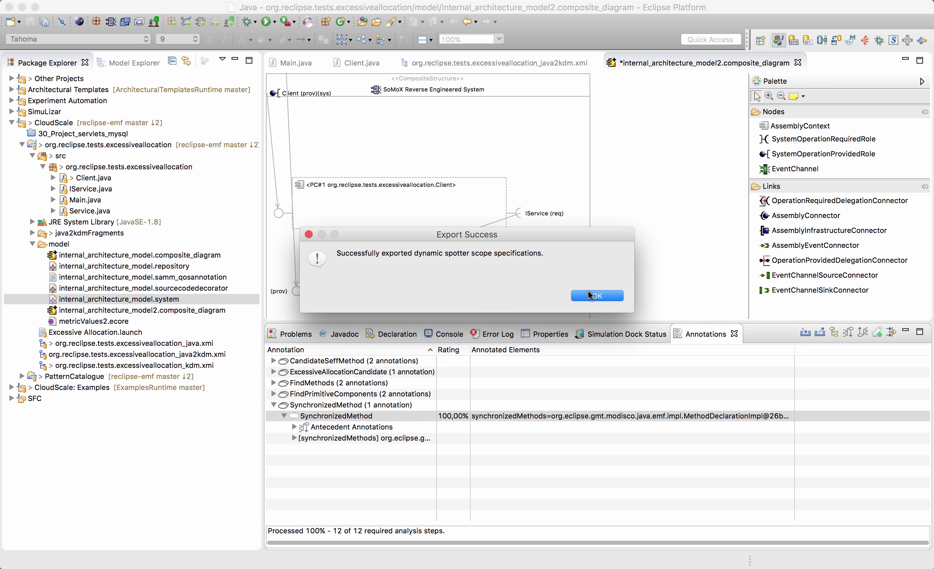
{"action": "left_click", "coordinate": [597, 296]}
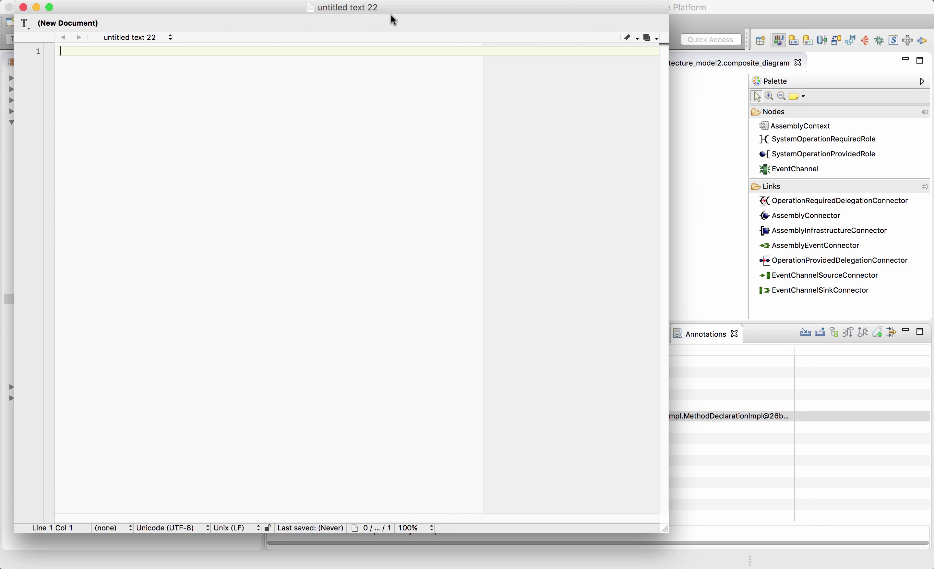
Bring the exported scope content into a new text editor document, examine its single entry, and return to Eclipse
{"action": "left_click_drag", "start_coordinate": [401, 9], "coordinate": [561, 28]}
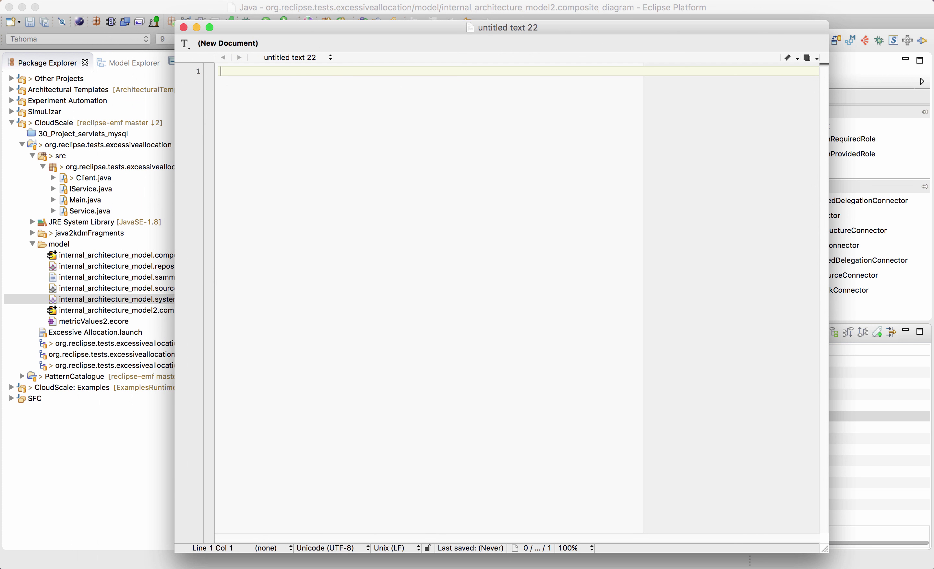
{"action": "left_click_drag", "start_coordinate": [407, 510], "coordinate": [410, 154]}
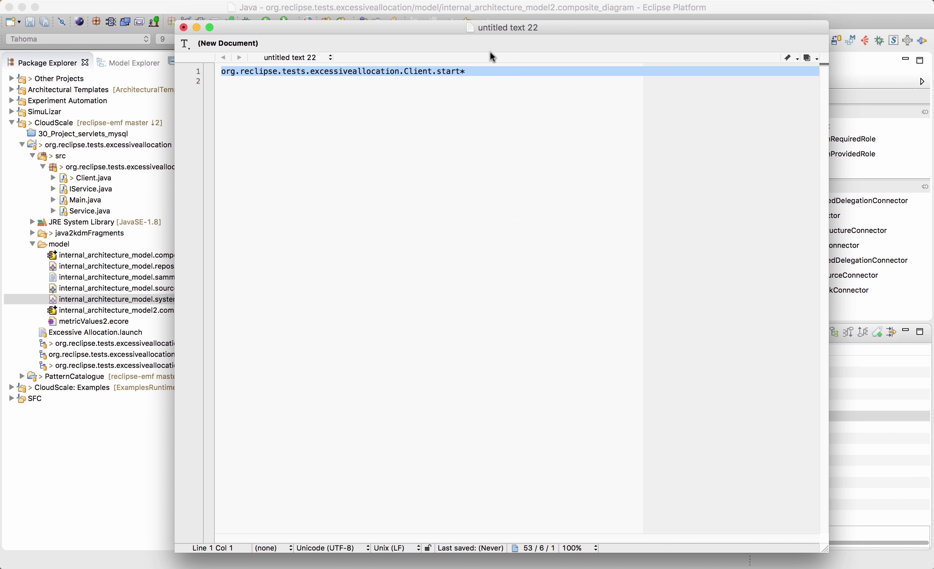
{"action": "left_click", "coordinate": [369, 110]}
{"action": "left_click_drag", "start_coordinate": [295, 31], "coordinate": [342, 77]}
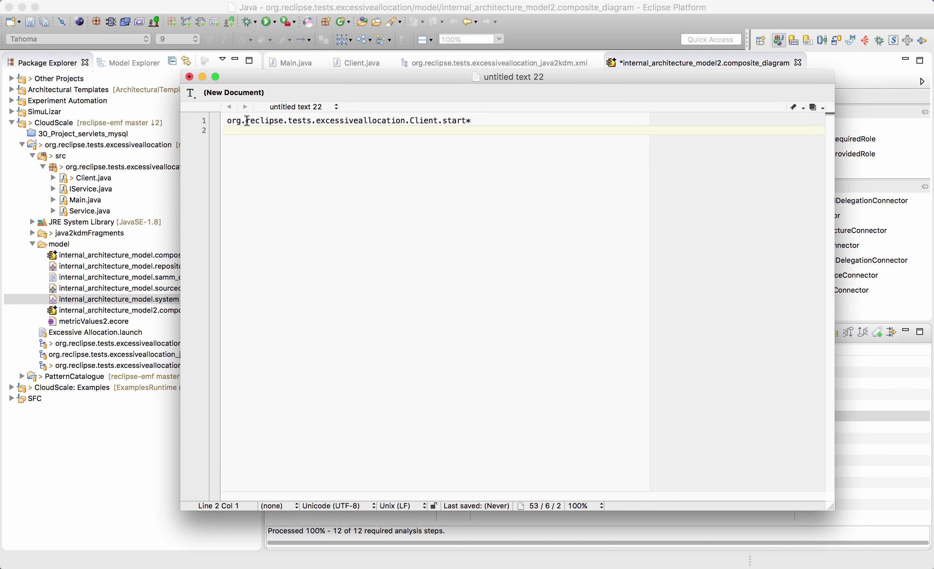
{"action": "left_click_drag", "start_coordinate": [226, 121], "coordinate": [521, 123]}
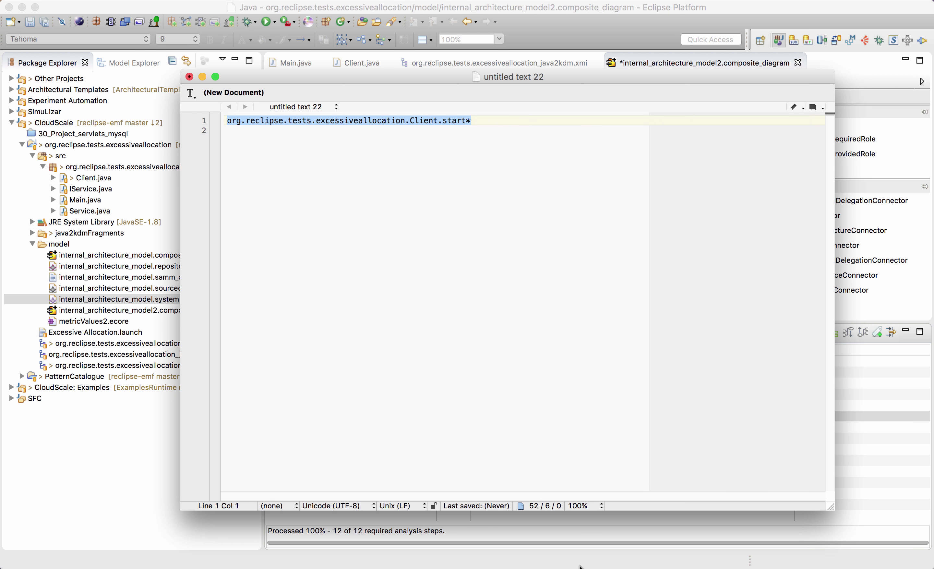
{"action": "left_click", "coordinate": [445, 517]}
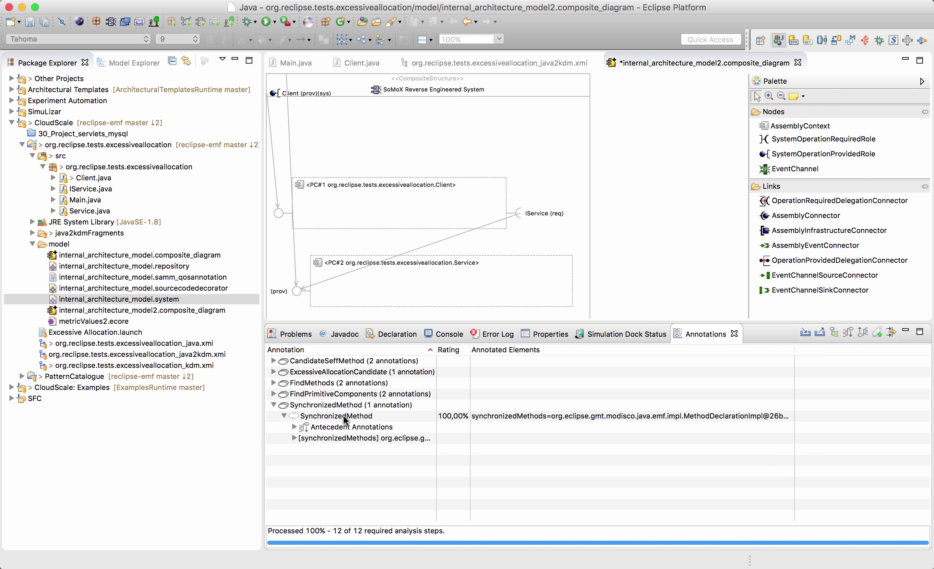
Expand FindMethods and FindPrimitiveComponents, select both annotations of each, and choose to export them together
{"action": "left_click", "coordinate": [273, 394]}
{"action": "left_click", "coordinate": [274, 383]}
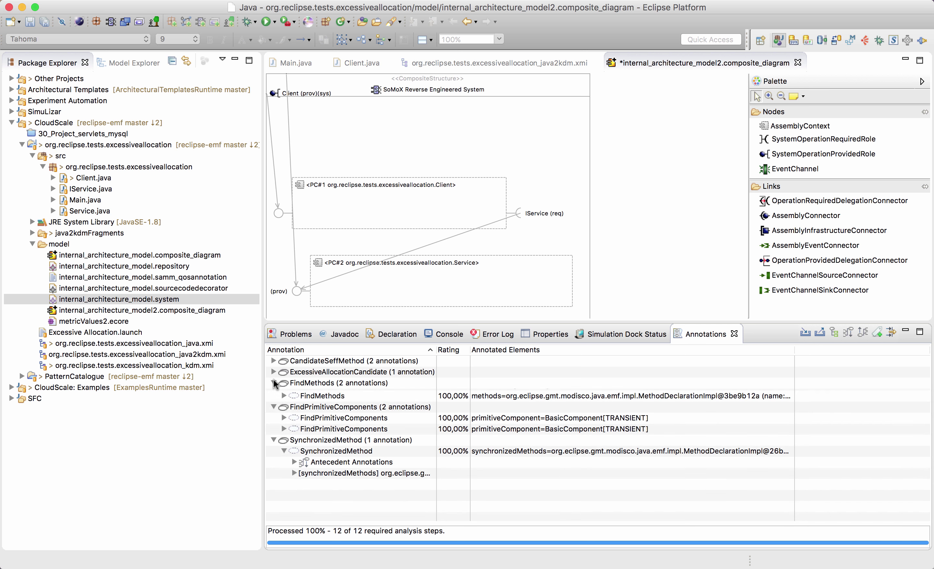
{"action": "left_click_drag", "start_coordinate": [321, 394], "coordinate": [320, 405]}
{"action": "left_click", "coordinate": [322, 427], "text": "super"}
{"action": "left_click", "coordinate": [323, 434], "text": "super"}
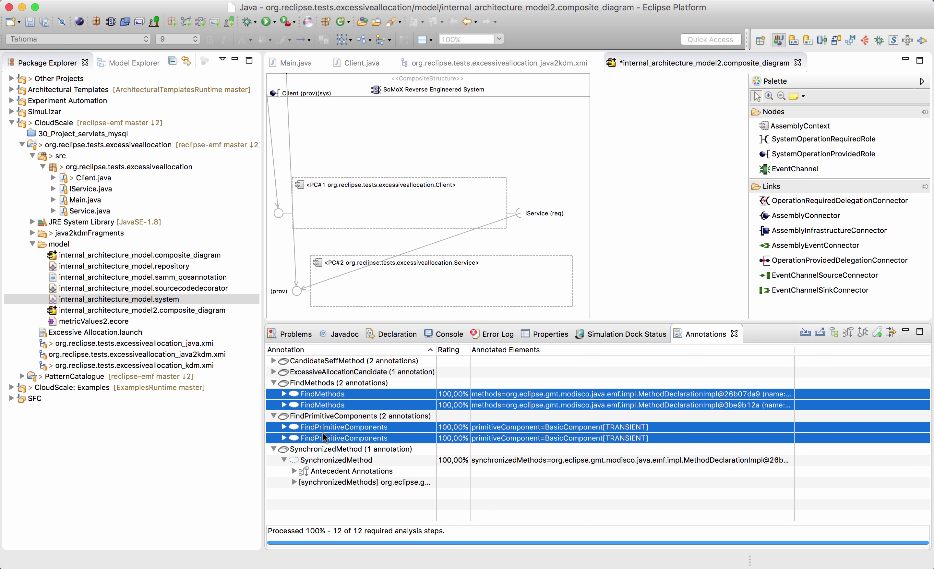
{"action": "right_click", "coordinate": [325, 431]}
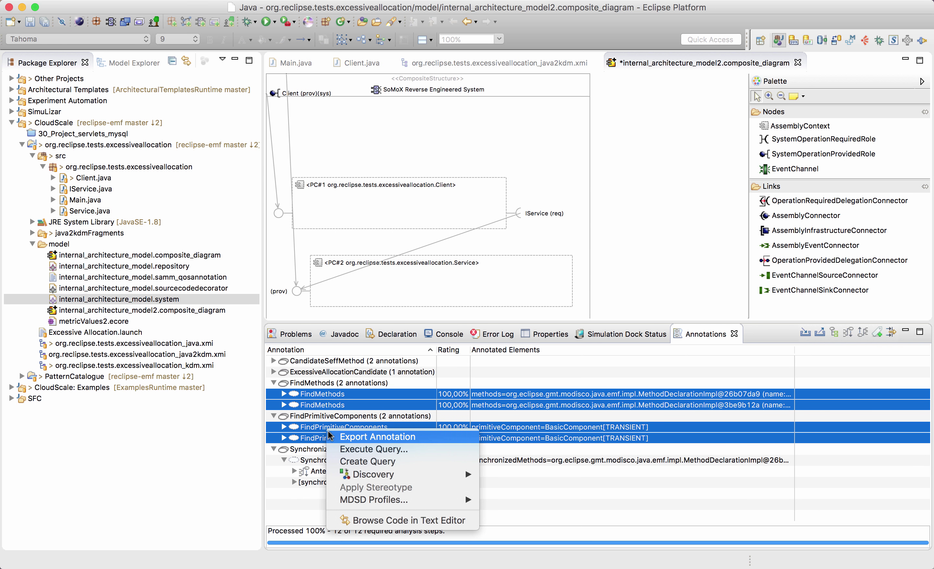
{"action": "left_click", "coordinate": [354, 439]}
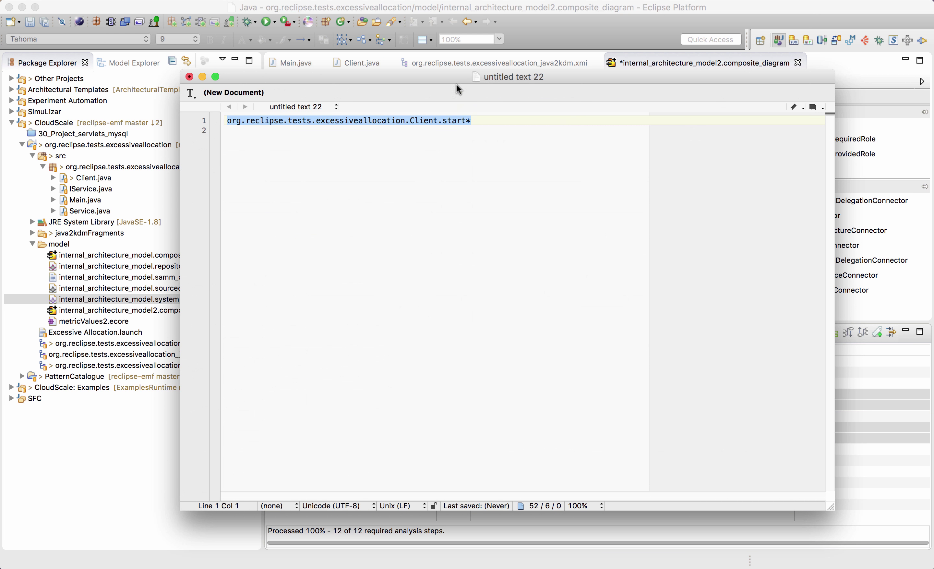
Switch to the text editor and examine the package, class and method parts of the exported scope entry separately
{"action": "left_click", "coordinate": [377, 139]}
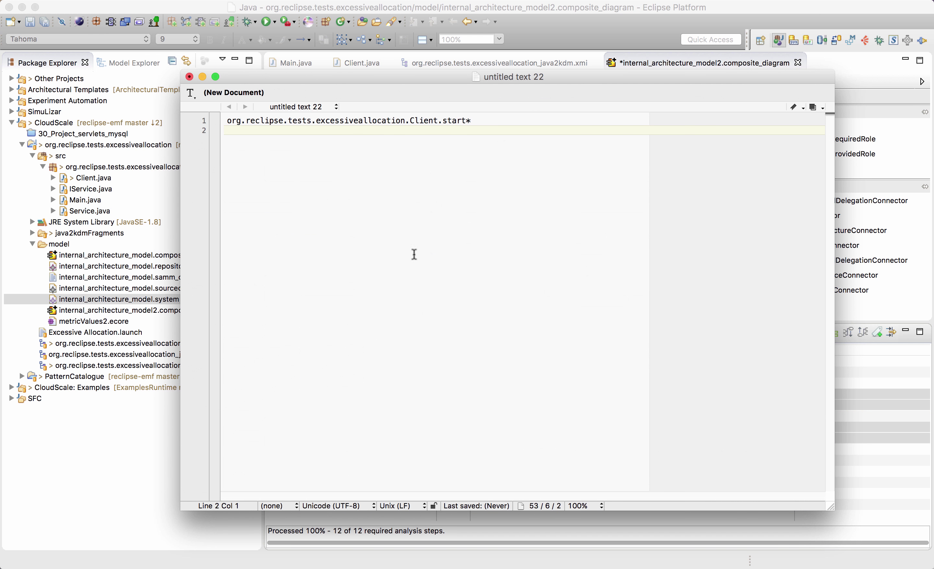
{"action": "left_click_drag", "start_coordinate": [228, 121], "coordinate": [484, 120]}
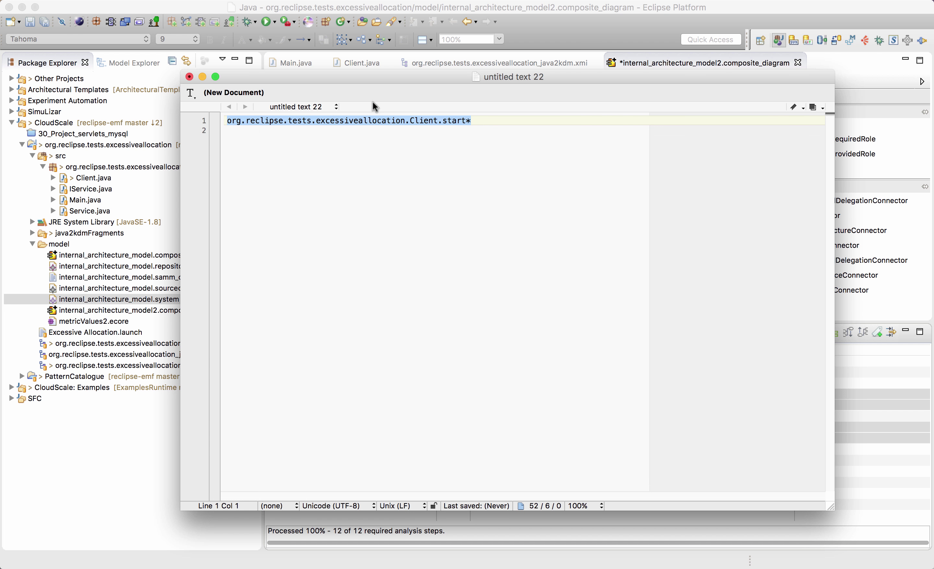
{"action": "left_click_drag", "start_coordinate": [406, 120], "coordinate": [224, 111]}
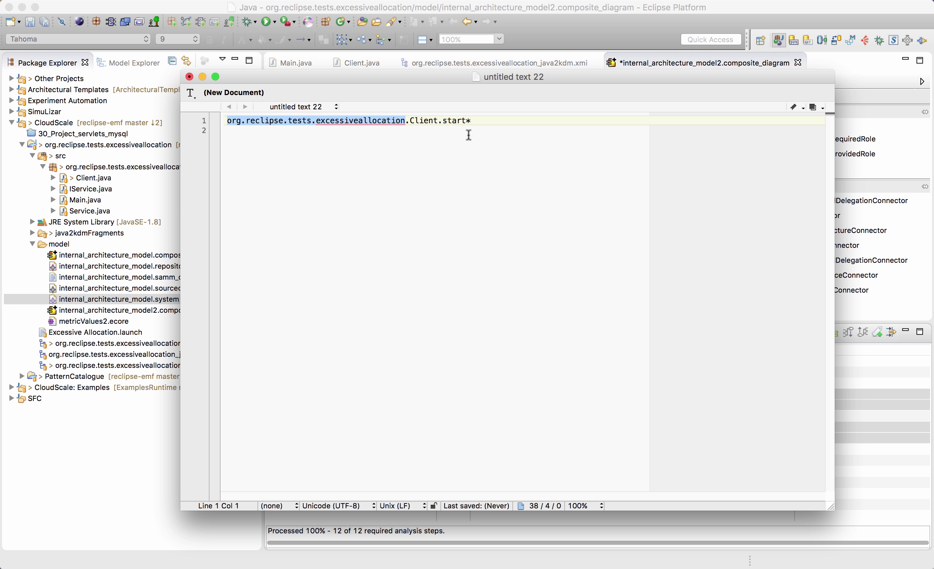
{"action": "double_click", "coordinate": [430, 121]}
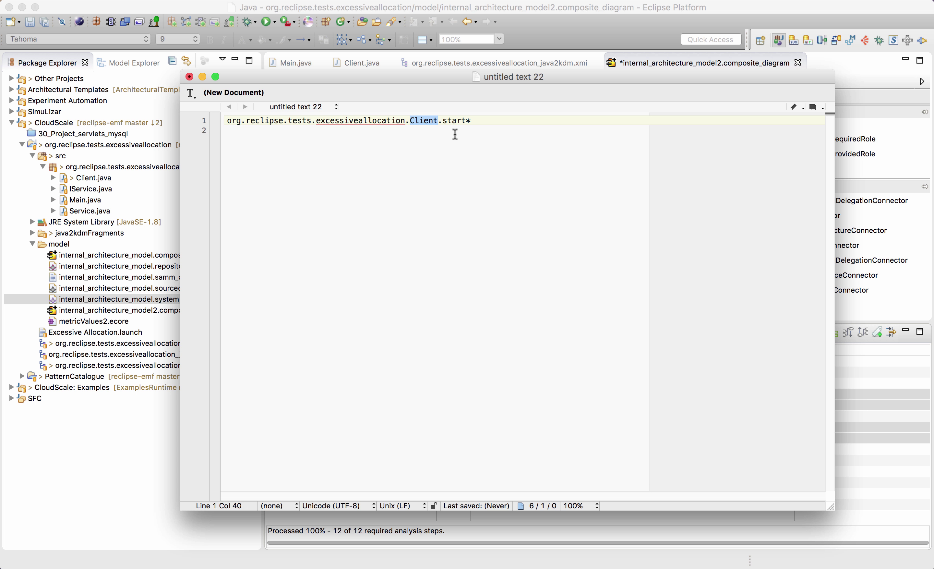
{"action": "double_click", "coordinate": [452, 120]}
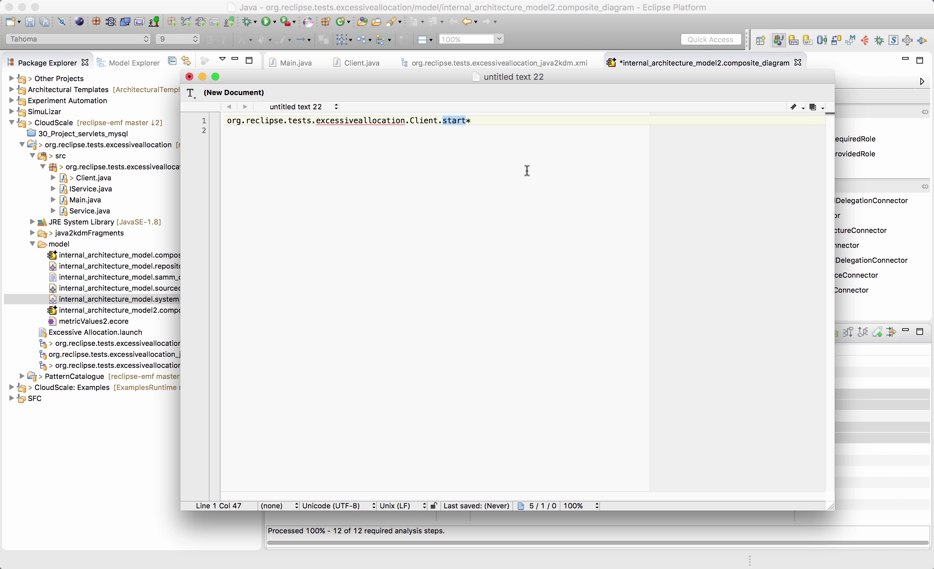
Highlight the package name in Client.java in Eclipse and place the text editor below the code to compare the scope entry with it
{"action": "key", "text": "super+Tab"}
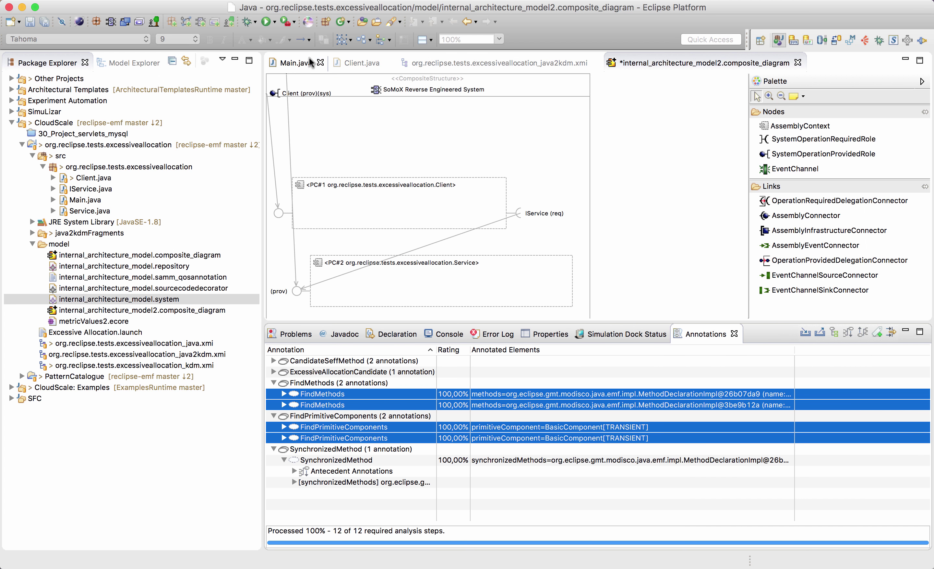
{"action": "left_click", "coordinate": [344, 63]}
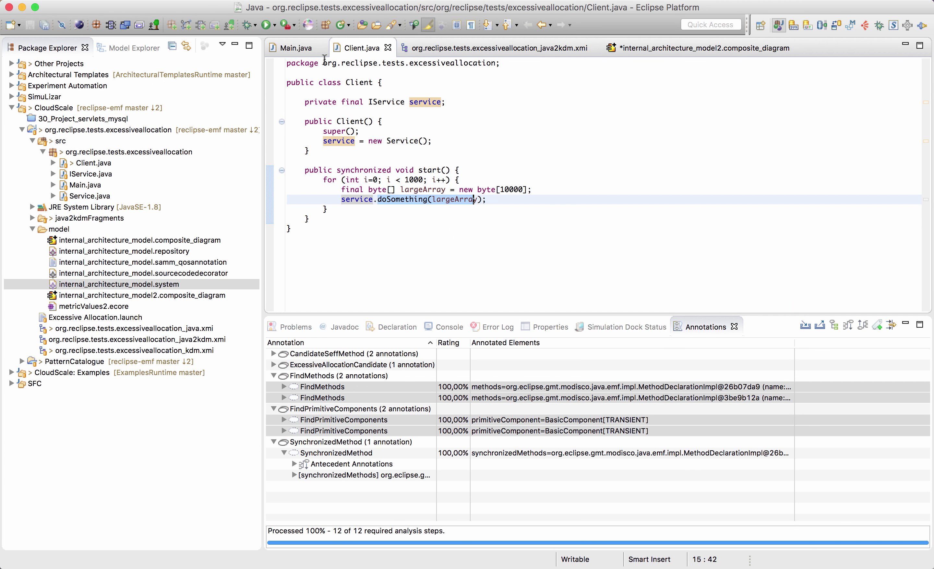
{"action": "left_click", "coordinate": [492, 63]}
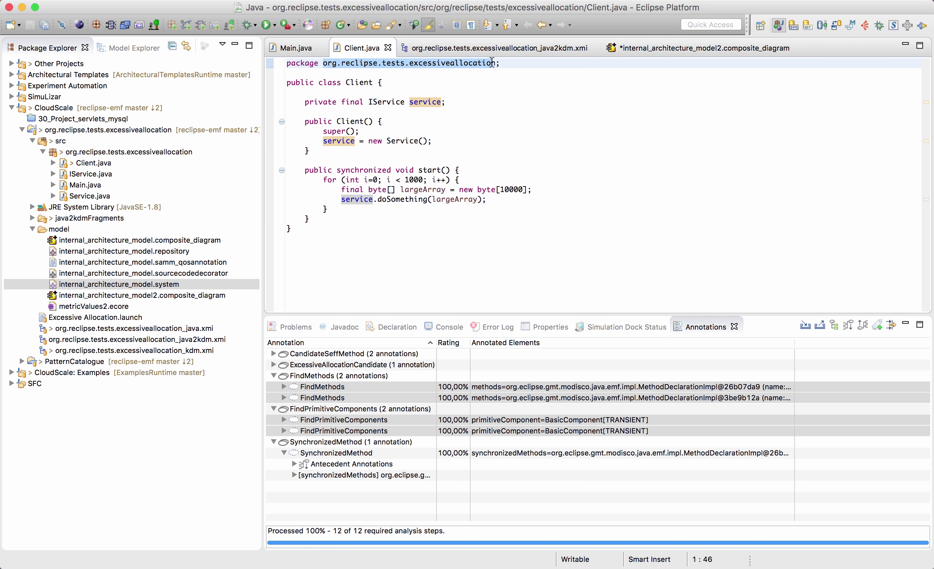
{"action": "key", "text": "cmd+shift+c"}
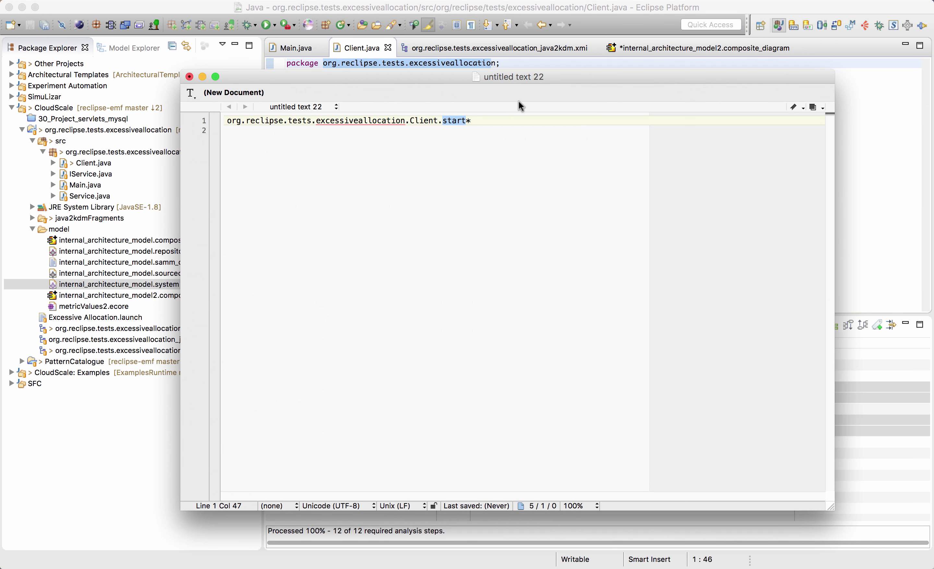
{"action": "left_click_drag", "start_coordinate": [595, 257], "coordinate": [613, 256]}
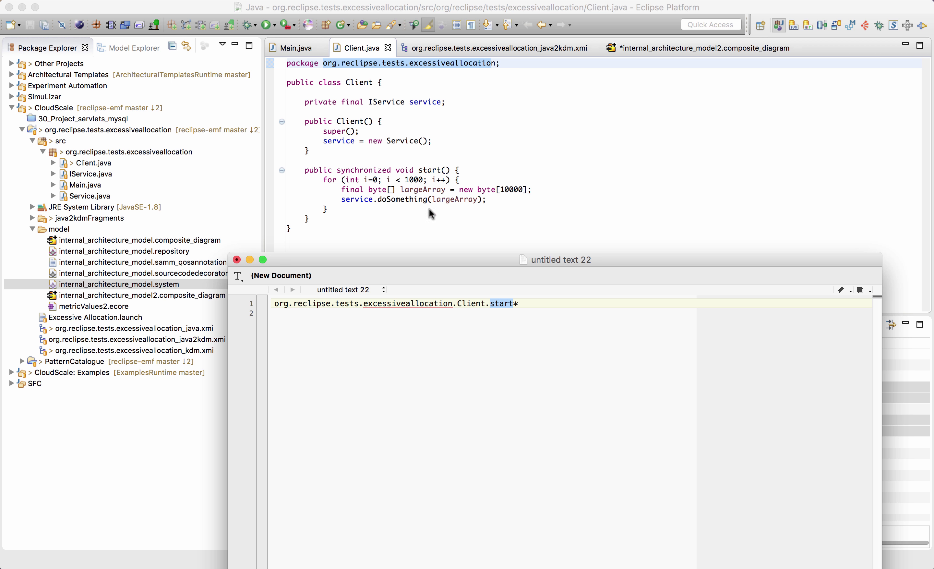
Highlight the whole org.reclipse.tests.excessiveallocation.Client.start* entry in the text document
{"action": "left_click", "coordinate": [552, 309]}
{"action": "key", "text": "Up"}
{"action": "key", "text": "super+shift+Right"}
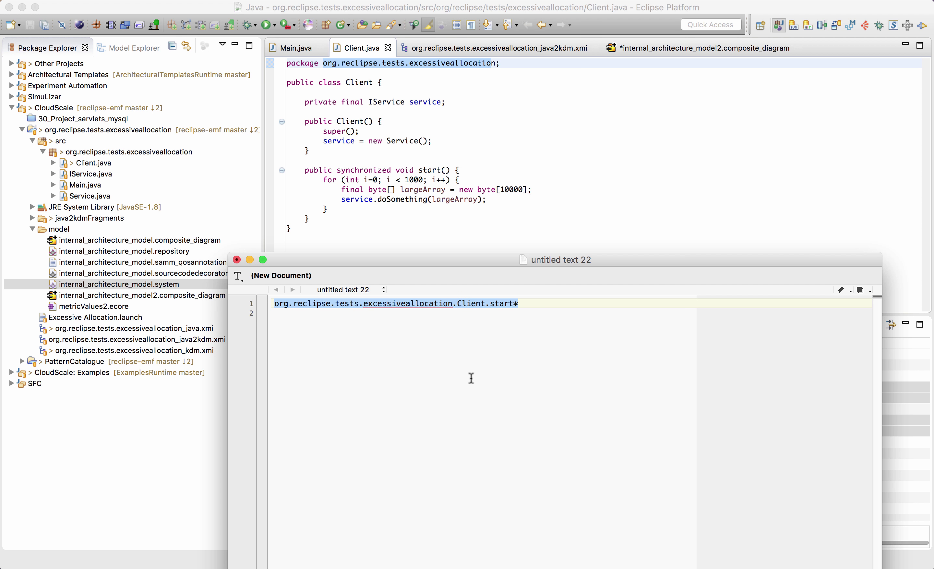